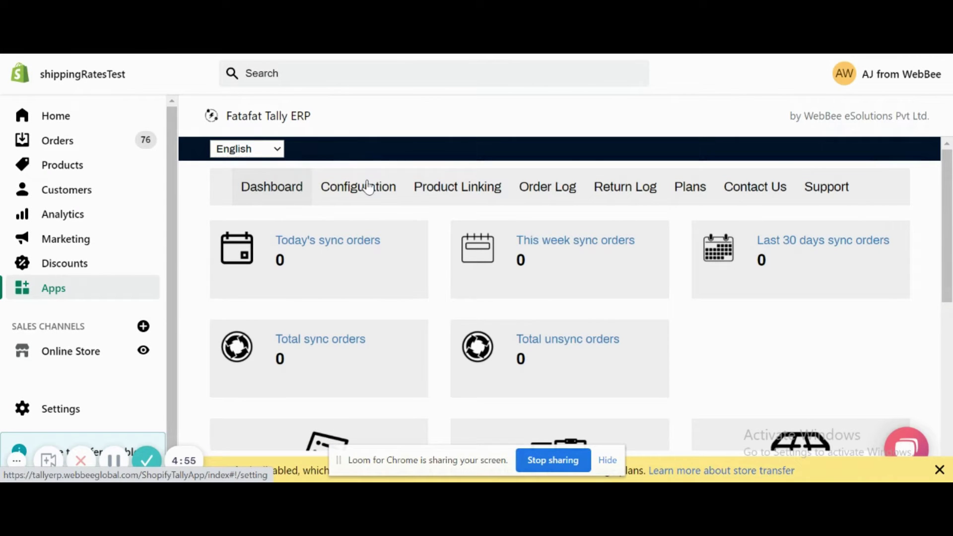
Expand Tally Settings on the Configuration page and select the full App Unique Key value.
{"action": "left_click", "coordinate": [368, 187]}
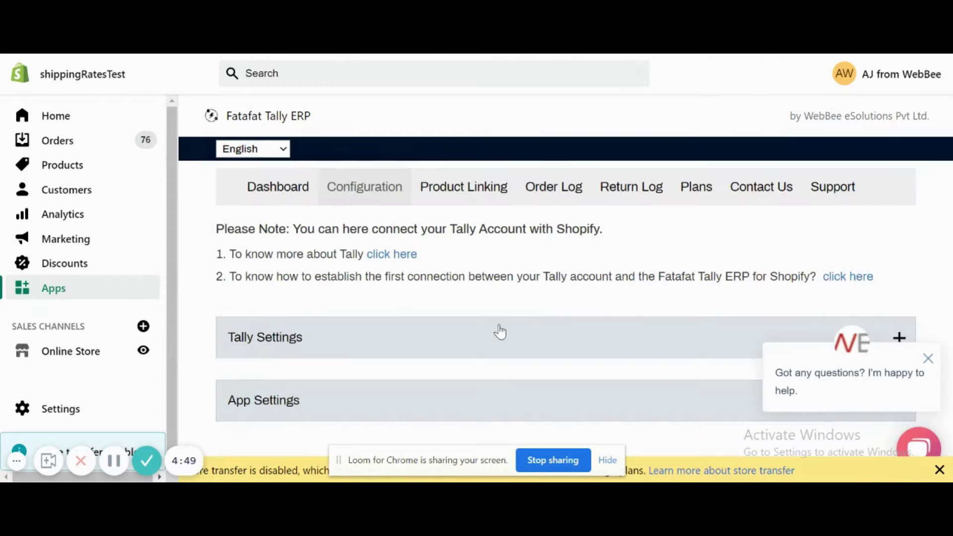
{"action": "left_click", "coordinate": [490, 339]}
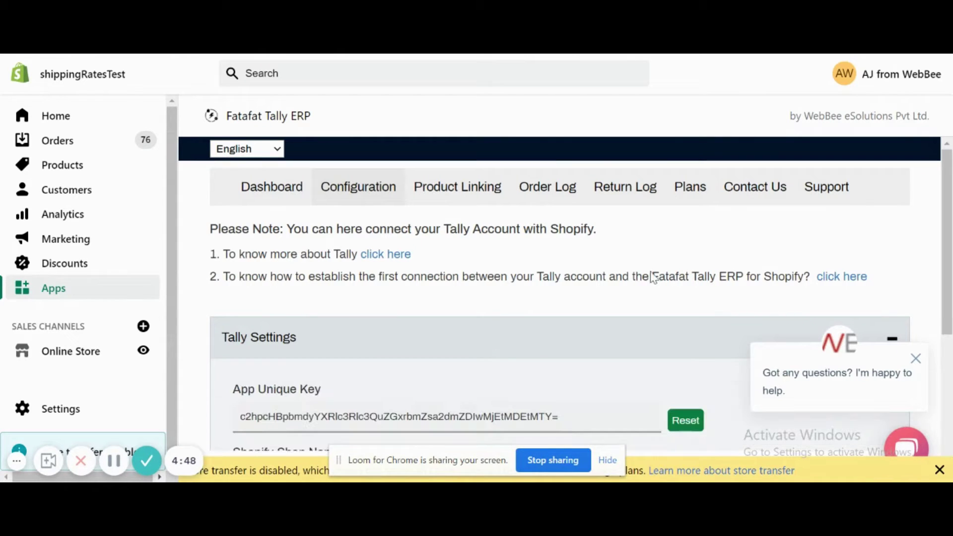
{"action": "left_click", "coordinate": [916, 358]}
{"action": "scroll", "coordinate": [819, 362], "scroll_direction": "down", "scroll_amount": 4}
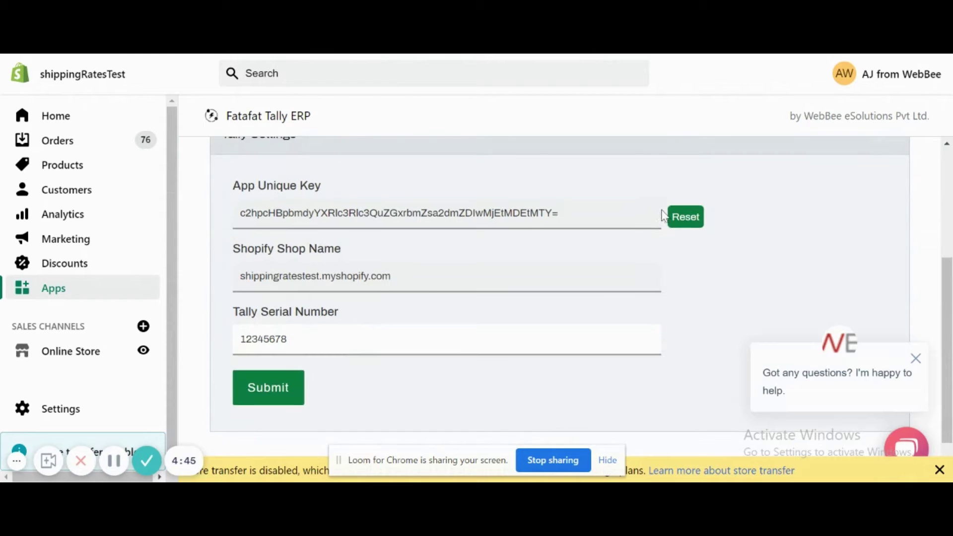
{"action": "triple_click", "coordinate": [607, 218]}
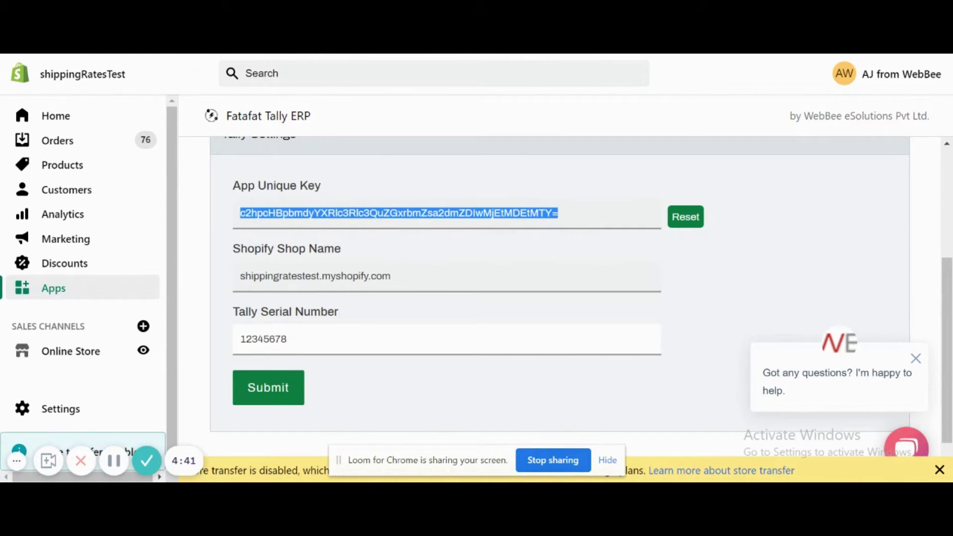
In Tally, accept the Webbee plugin configuration for Shipping Test unchanged.
{"action": "key", "text": "alt+Tab"}
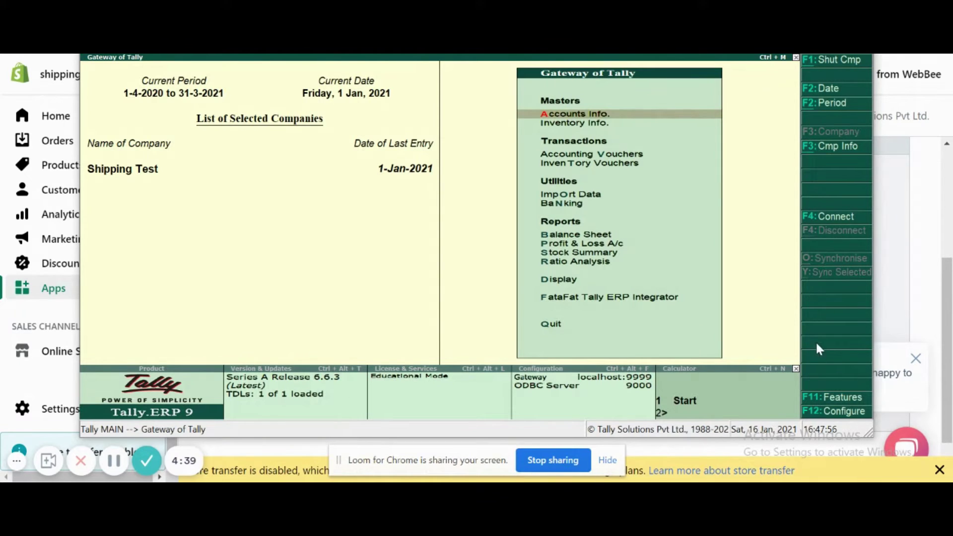
{"action": "left_click", "coordinate": [839, 397]}
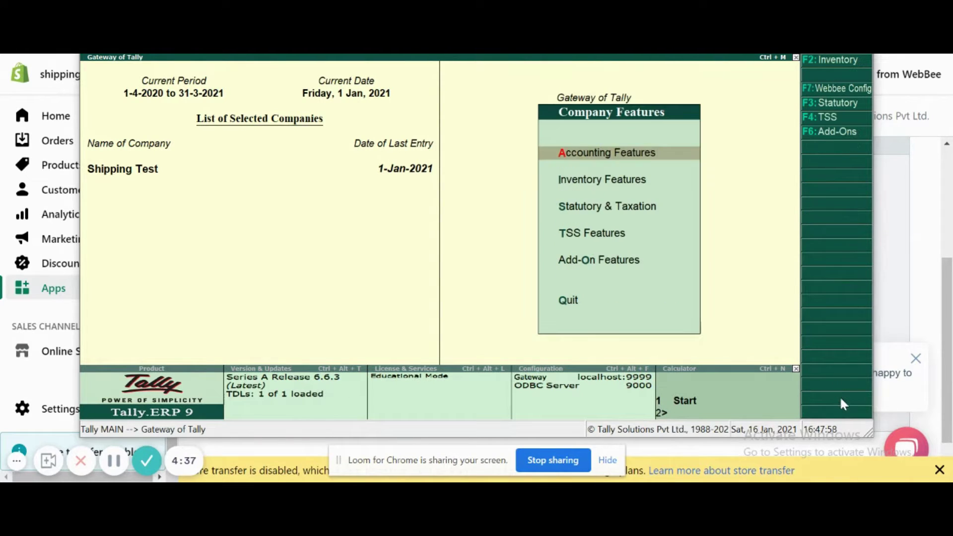
{"action": "left_click", "coordinate": [834, 84]}
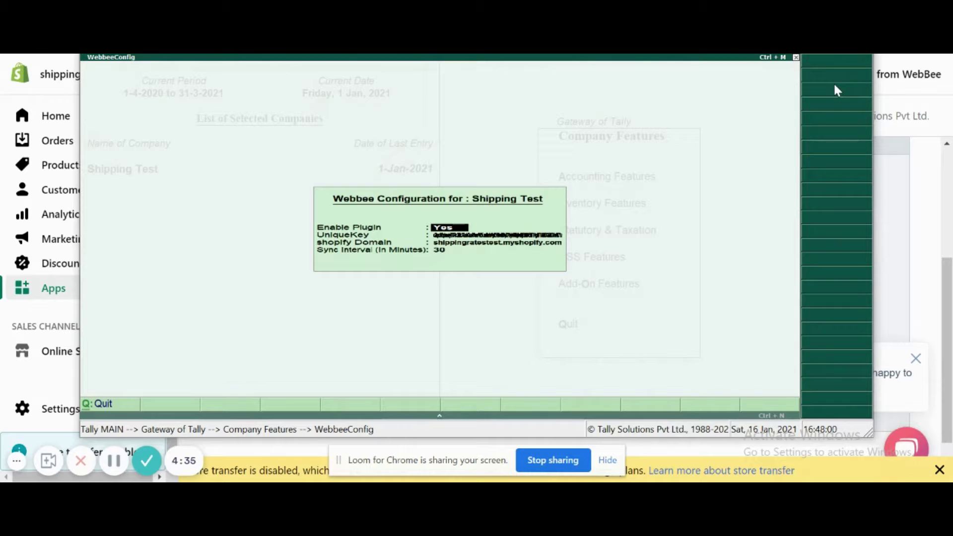
{"action": "key", "text": "Return"}
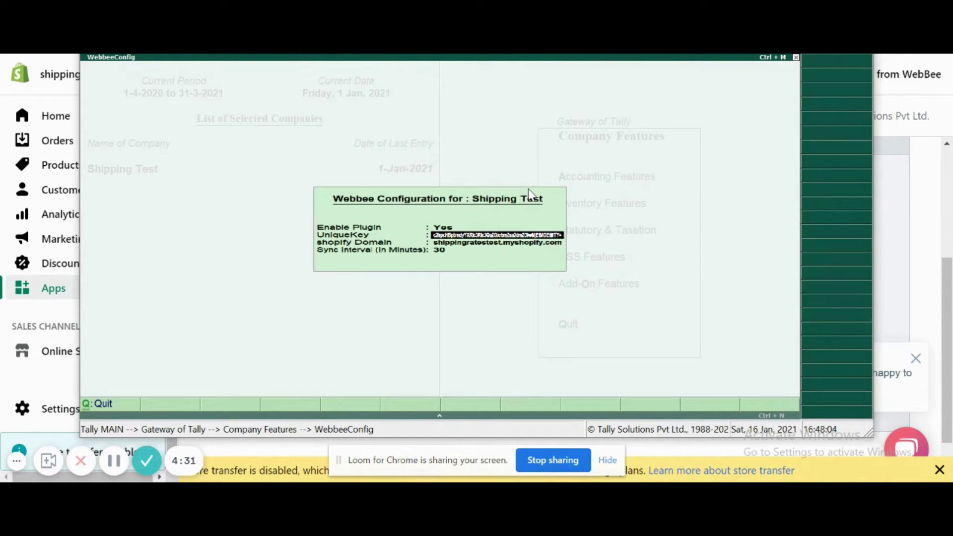
{"action": "key", "text": "Return"}
{"action": "key", "text": "Return"}
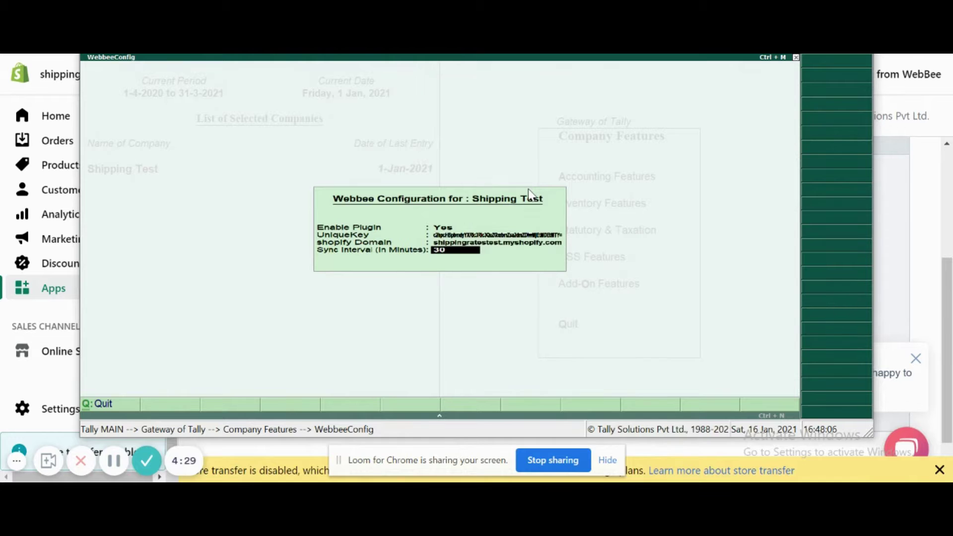
{"action": "key", "text": "Return"}
{"action": "key", "text": "Return"}
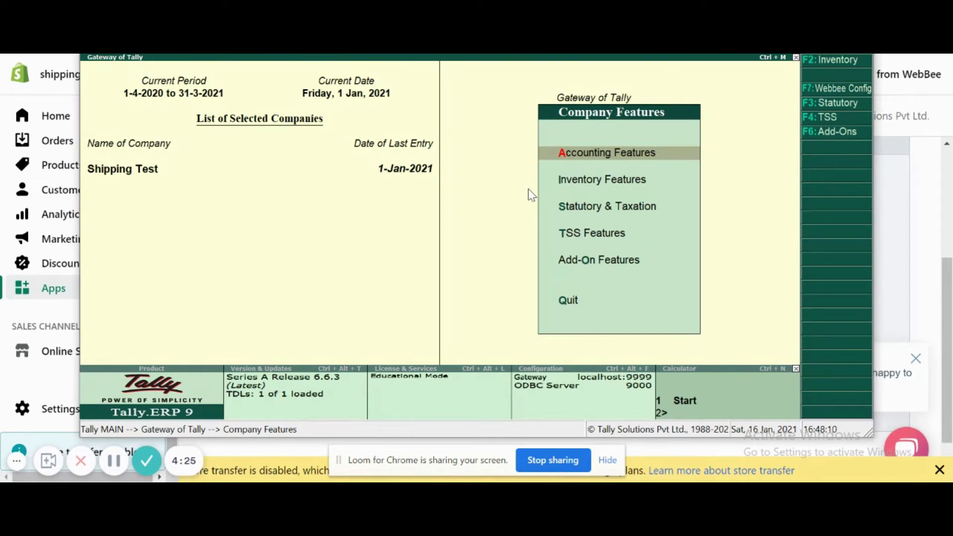
Return to the Gateway of Tally and open the FataFat Tally ERP Integrator menu.
{"action": "key", "text": "Escape"}
{"action": "key", "text": "Down"}
{"action": "key", "text": "Down"}
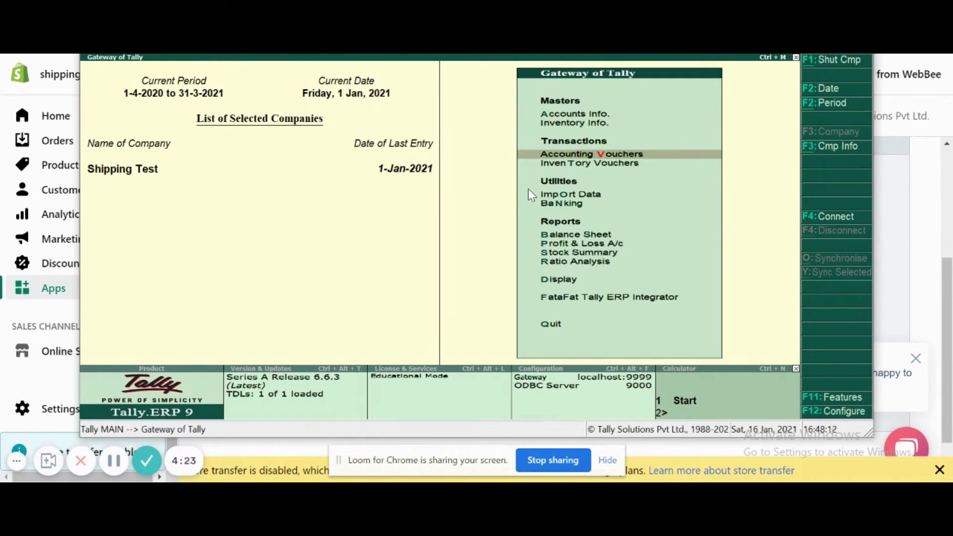
{"action": "key", "text": "Down"}
{"action": "key", "text": "Down"}
{"action": "key", "text": "Down"}
{"action": "key", "text": "Down"}
{"action": "key", "text": "Down"}
{"action": "key", "text": "Down"}
{"action": "key", "text": "Down"}
{"action": "key", "text": "Down"}
{"action": "key", "text": "Down"}
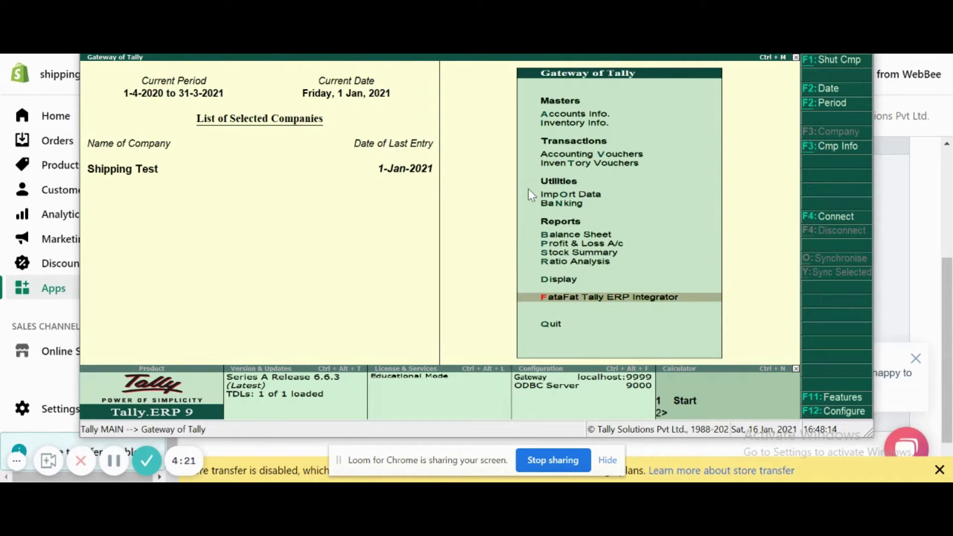
{"action": "key", "text": "Return"}
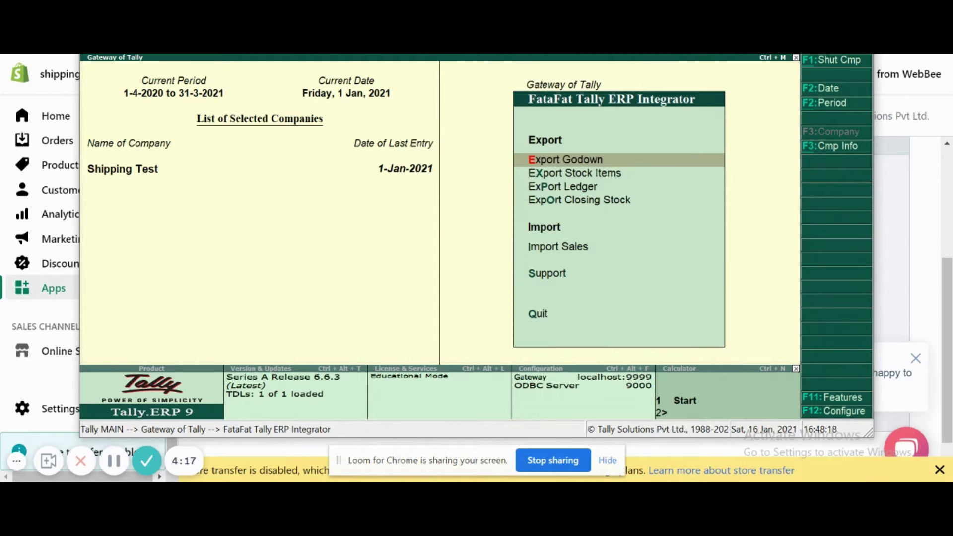
Back in the app, expand App Settings and check the fulfillment location list without changing it.
{"action": "key", "text": "alt+Tab"}
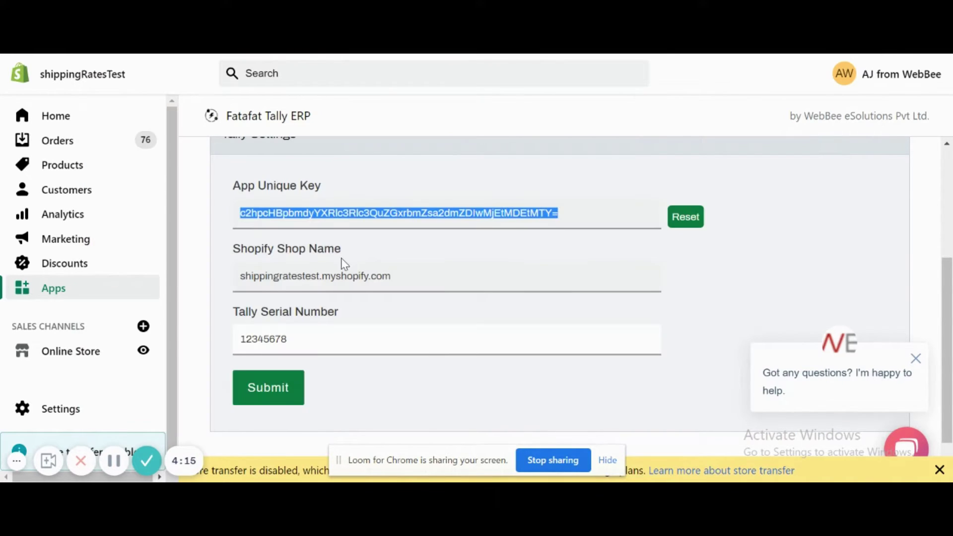
{"action": "scroll", "coordinate": [345, 264], "scroll_direction": "down", "scroll_amount": 1}
{"action": "left_click", "coordinate": [345, 435]}
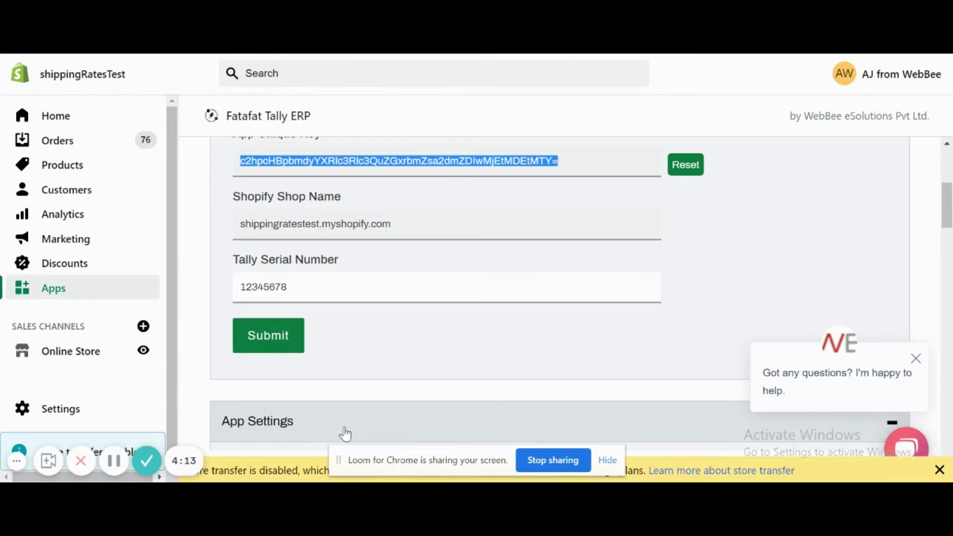
{"action": "scroll", "coordinate": [345, 434], "scroll_direction": "down", "scroll_amount": 10}
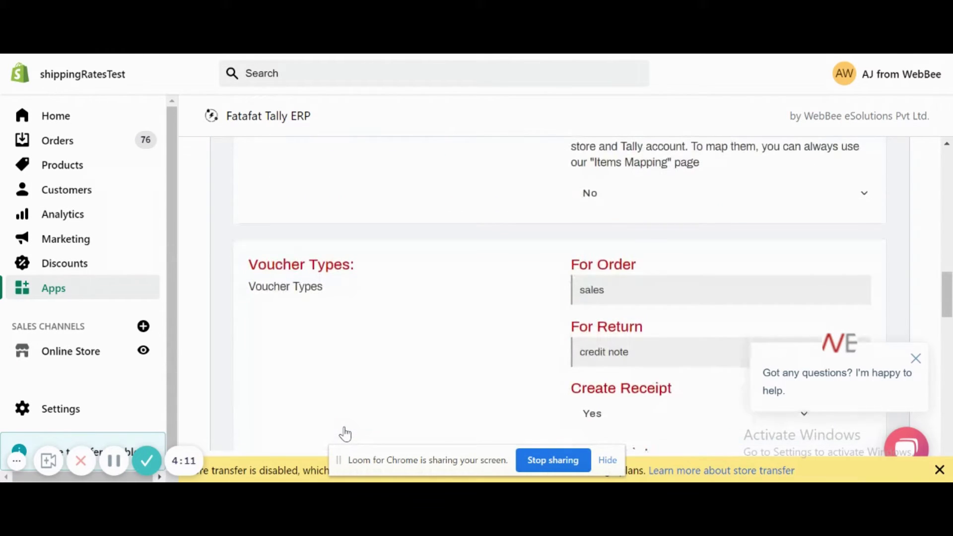
{"action": "scroll", "coordinate": [345, 434], "scroll_direction": "down", "scroll_amount": 3}
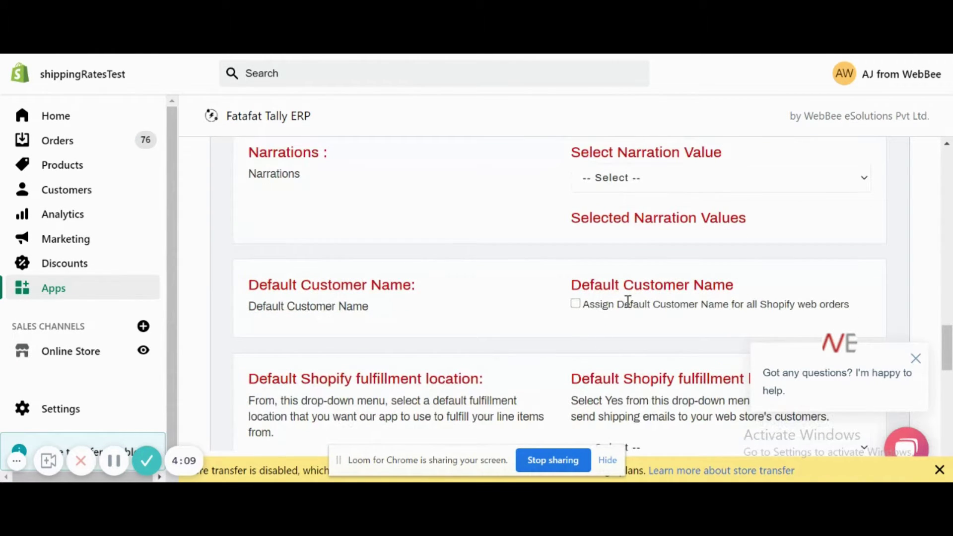
{"action": "scroll", "coordinate": [628, 302], "scroll_direction": "down", "scroll_amount": 2}
{"action": "left_click", "coordinate": [627, 332]}
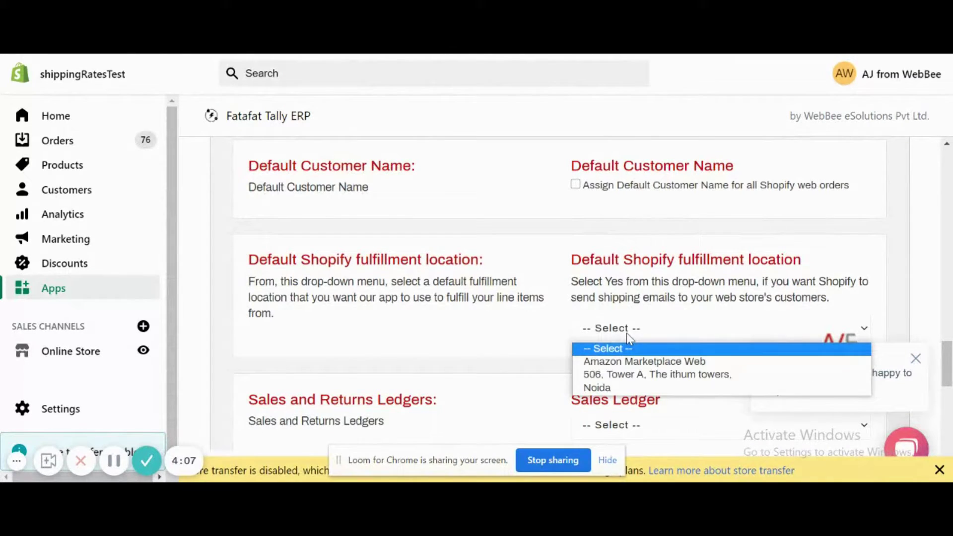
{"action": "left_click", "coordinate": [626, 332]}
Inspect the Shipping Ledger mapping, where Standard has no Tally ledger yet, then close it.
{"action": "scroll", "coordinate": [627, 333], "scroll_direction": "down", "scroll_amount": 5}
{"action": "left_click", "coordinate": [640, 299]}
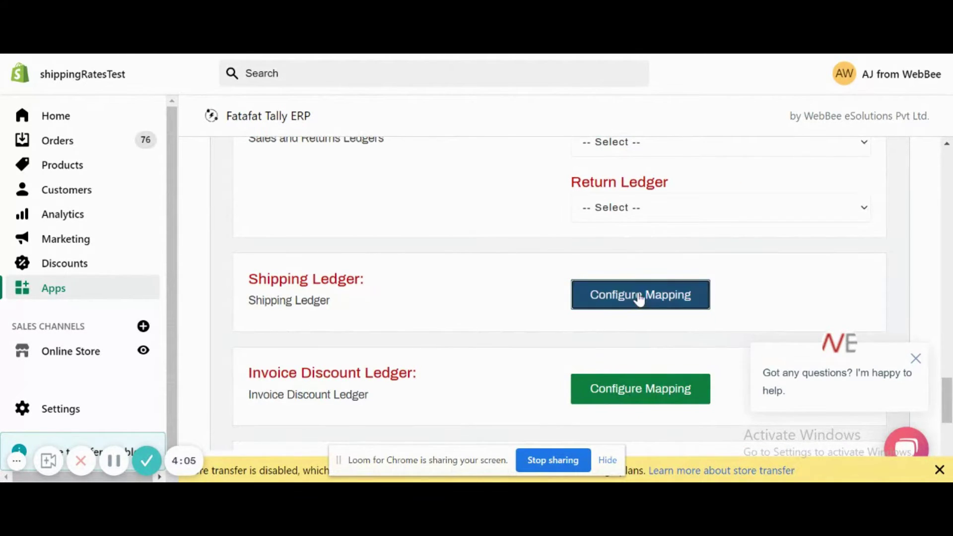
{"action": "left_click", "coordinate": [634, 286]}
{"action": "left_click", "coordinate": [635, 285]}
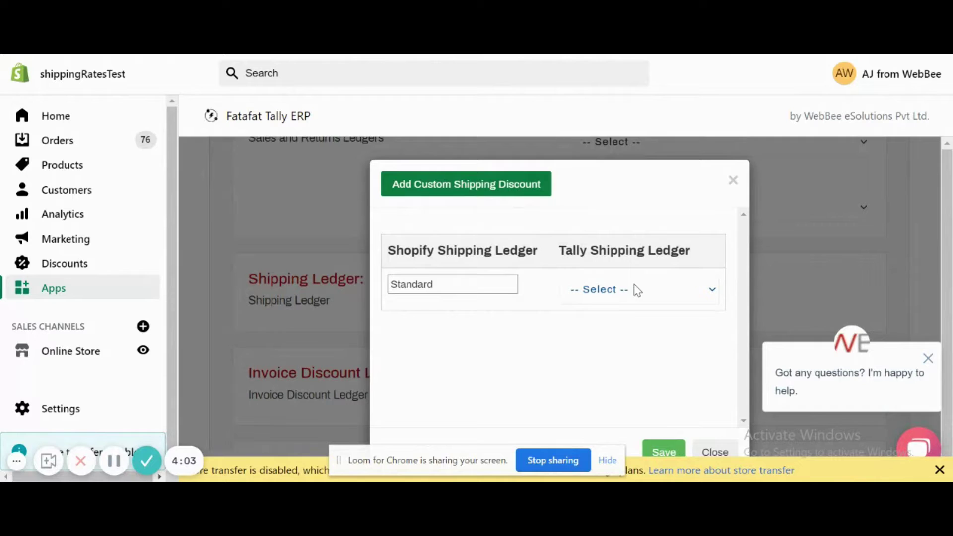
{"action": "left_click", "coordinate": [711, 452]}
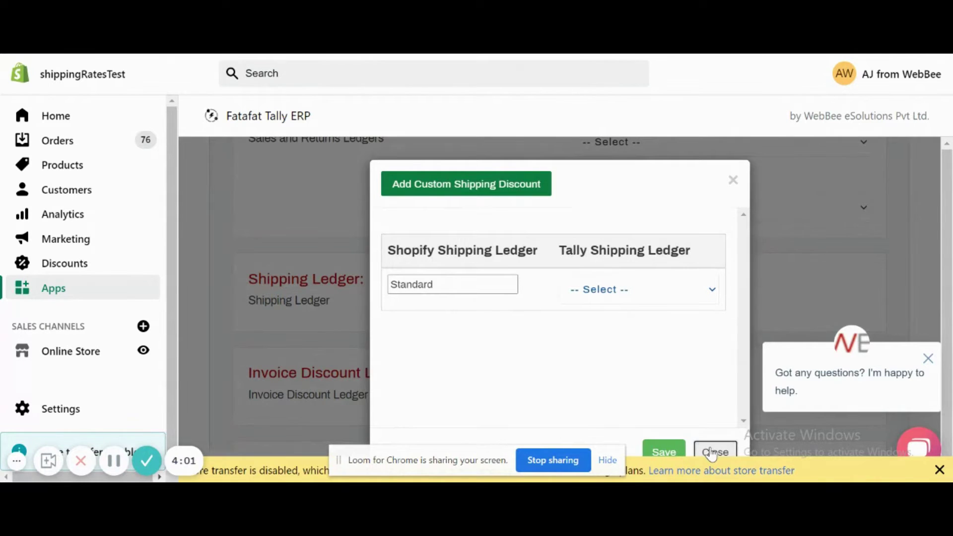
Run Export Ledger and Export Closing Stock in the Tally integrator, then return to the app dashboard.
{"action": "key", "text": "alt+Tab"}
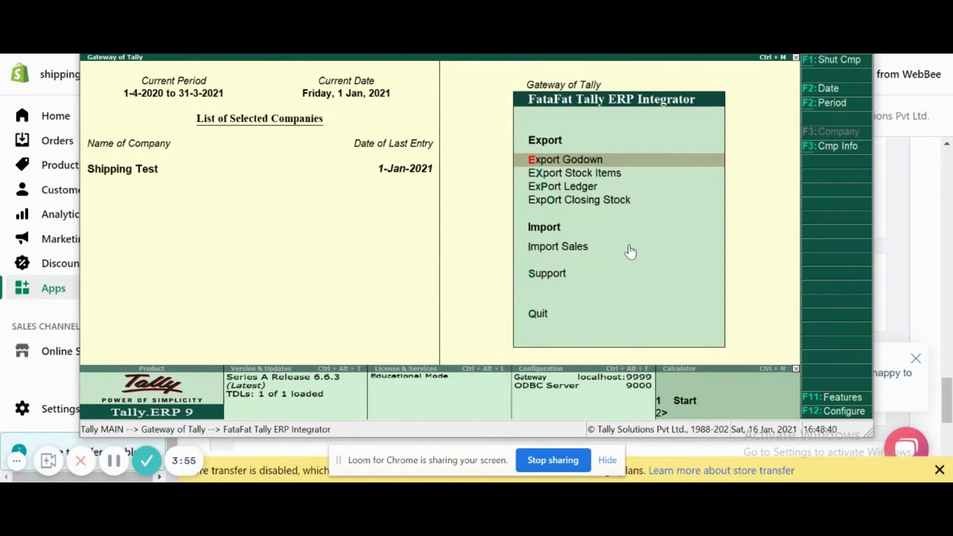
{"action": "key", "text": "Down"}
{"action": "key", "text": "Down"}
{"action": "key", "text": "Return"}
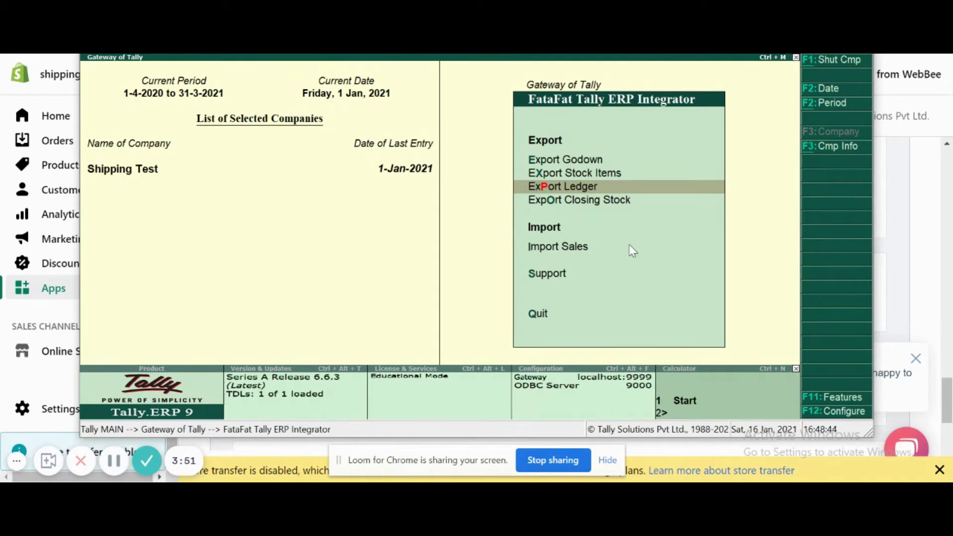
{"action": "key", "text": "Down"}
{"action": "key", "text": "Return"}
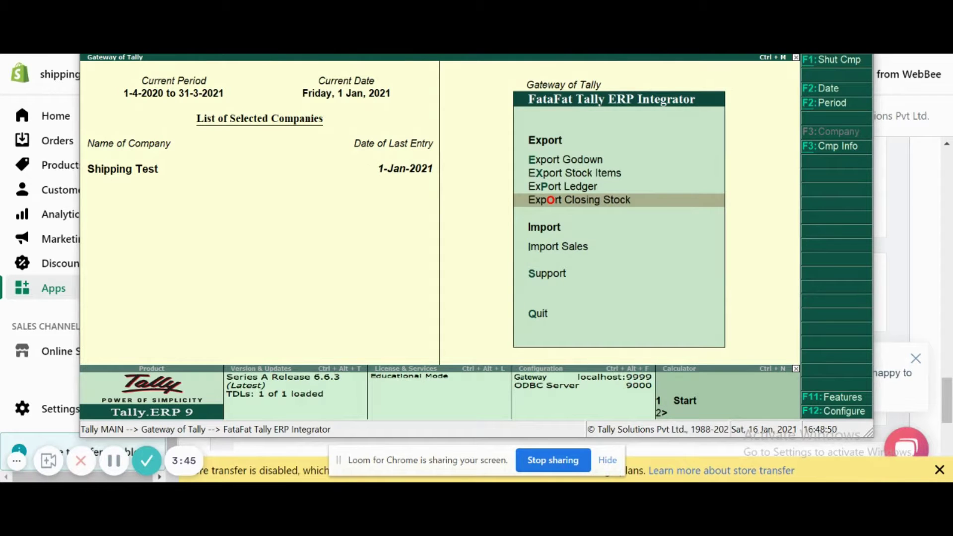
{"action": "key", "text": "alt+Tab"}
{"action": "scroll", "coordinate": [316, 234], "scroll_direction": "up", "scroll_amount": 8}
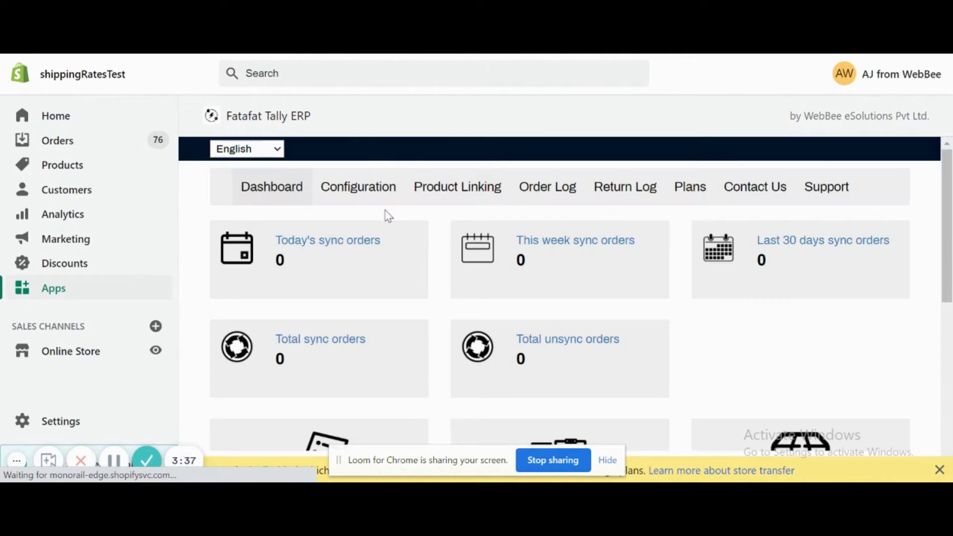
Reopen Configuration's App Settings and scroll to the sales, return, shipping and discount ledgers, dismissing the chat popup.
{"action": "left_click", "coordinate": [368, 189]}
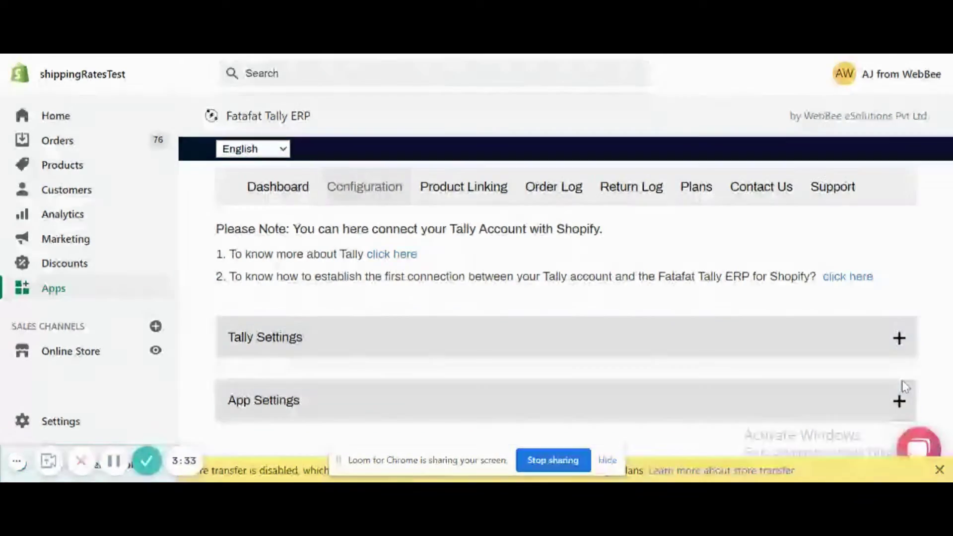
{"action": "left_click", "coordinate": [594, 408]}
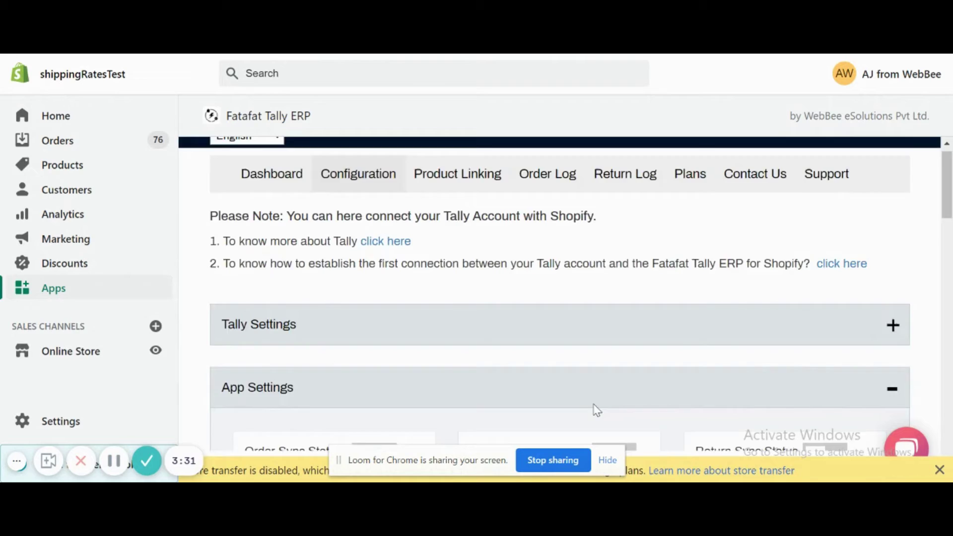
{"action": "scroll", "coordinate": [594, 405], "scroll_direction": "down", "scroll_amount": 5}
{"action": "scroll", "coordinate": [594, 405], "scroll_direction": "down", "scroll_amount": 15}
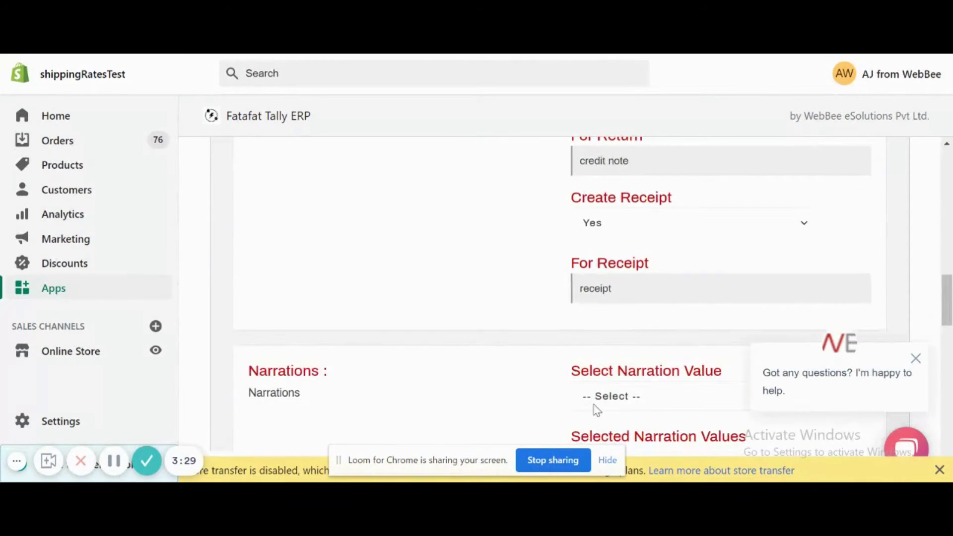
{"action": "left_click", "coordinate": [916, 358]}
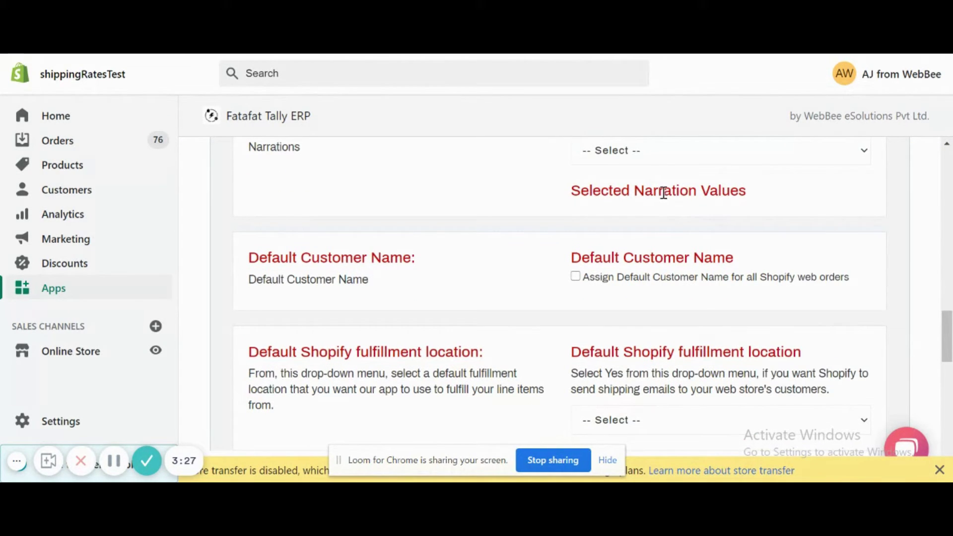
{"action": "scroll", "coordinate": [643, 164], "scroll_direction": "up", "scroll_amount": 2}
{"action": "scroll", "coordinate": [644, 164], "scroll_direction": "down", "scroll_amount": 5}
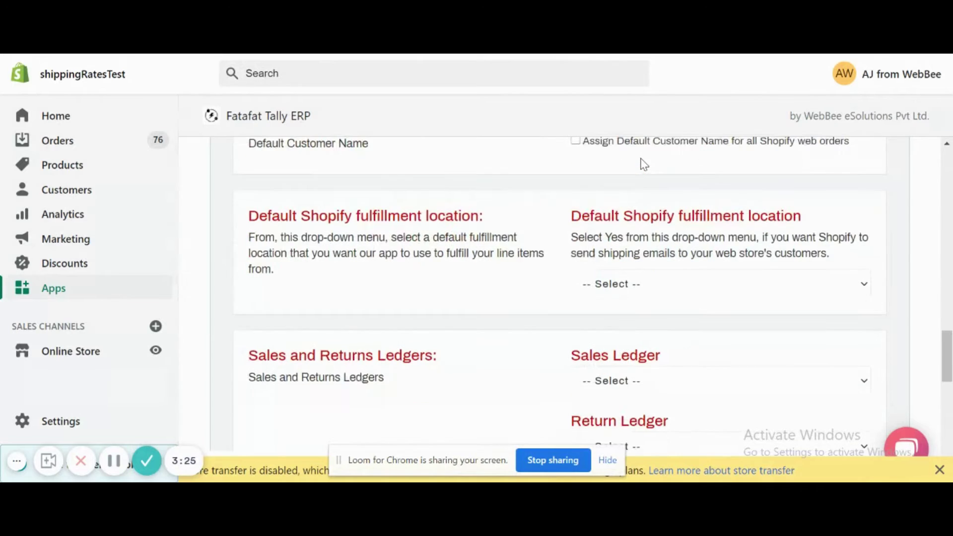
{"action": "scroll", "coordinate": [644, 163], "scroll_direction": "down", "scroll_amount": 4}
{"action": "scroll", "coordinate": [644, 164], "scroll_direction": "up", "scroll_amount": 3}
{"action": "scroll", "coordinate": [644, 163], "scroll_direction": "down", "scroll_amount": 5}
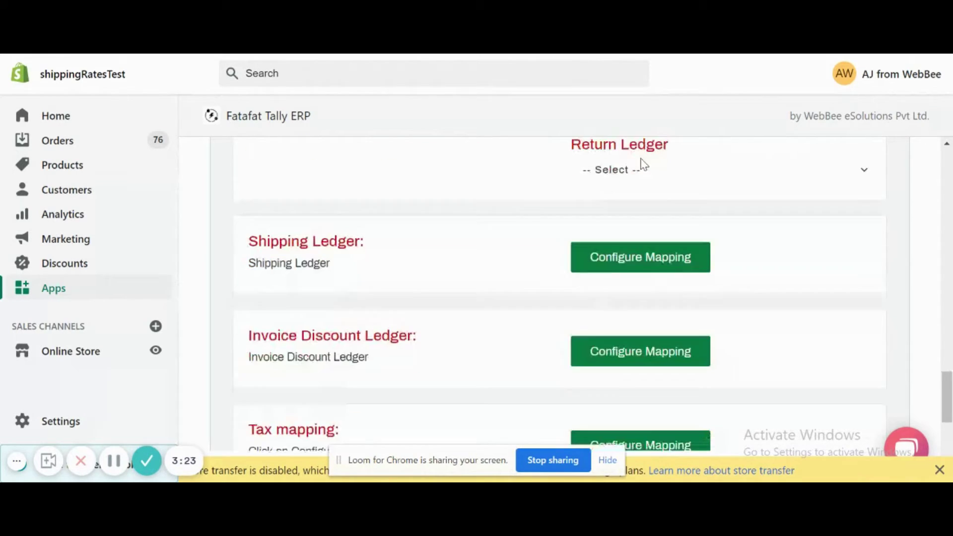
Set both the Sales Ledger and the Return Ledger to Sales GST.
{"action": "scroll", "coordinate": [644, 164], "scroll_direction": "up", "scroll_amount": 1}
{"action": "left_click", "coordinate": [644, 164]}
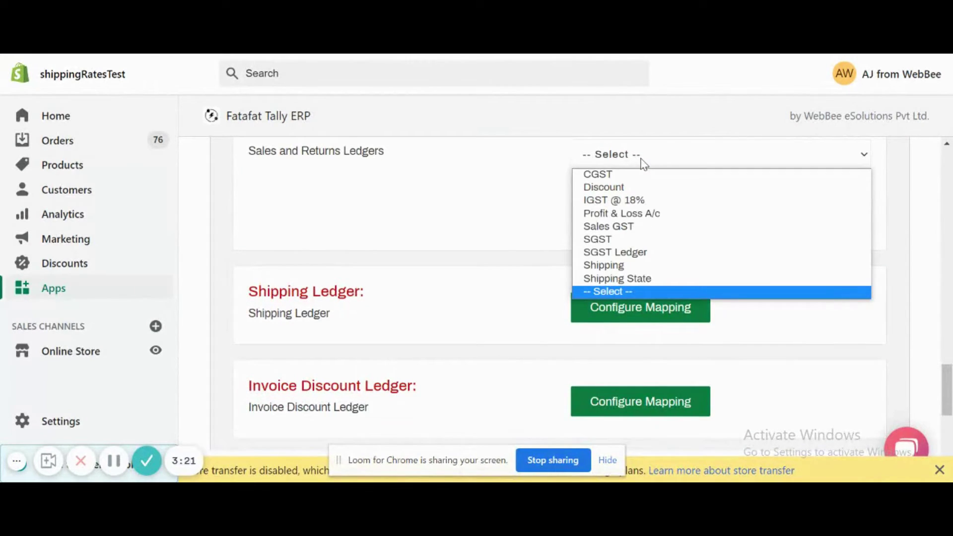
{"action": "key", "text": "Up"}
{"action": "key", "text": "Up"}
{"action": "key", "text": "Up"}
{"action": "key", "text": "Up"}
{"action": "key", "text": "Up"}
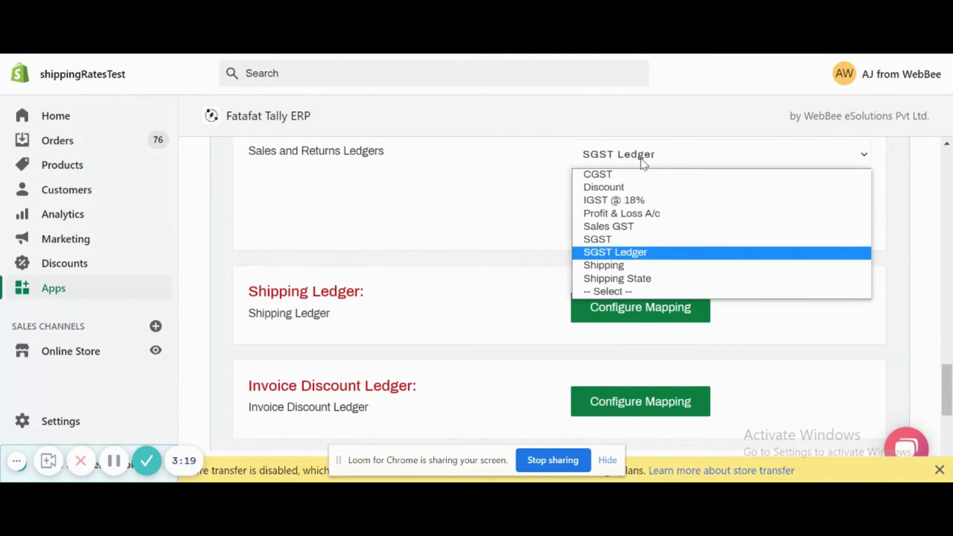
{"action": "key", "text": "Return"}
{"action": "left_click", "coordinate": [628, 226]}
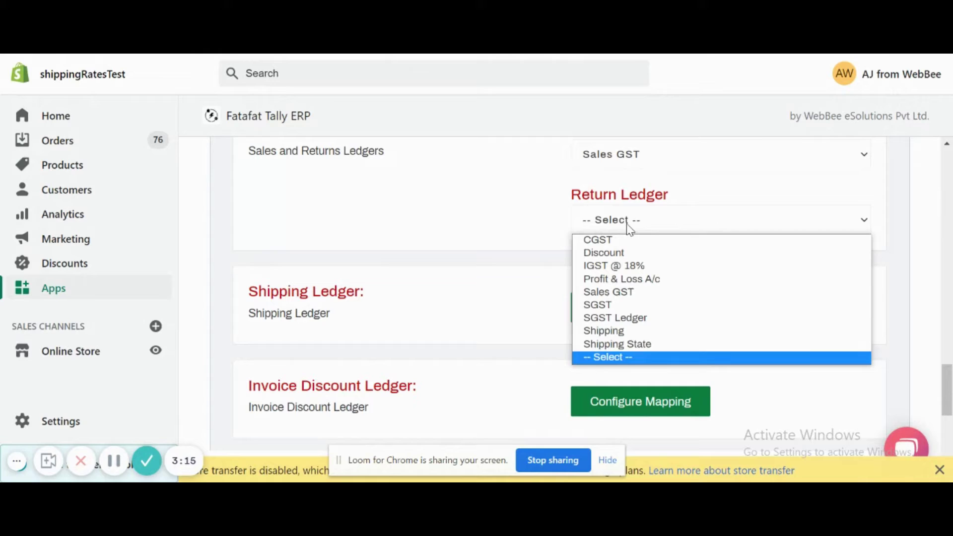
{"action": "key", "text": "Up"}
{"action": "key", "text": "Up"}
{"action": "key", "text": "Up"}
{"action": "key", "text": "Up"}
{"action": "key", "text": "Up"}
{"action": "key", "text": "Return"}
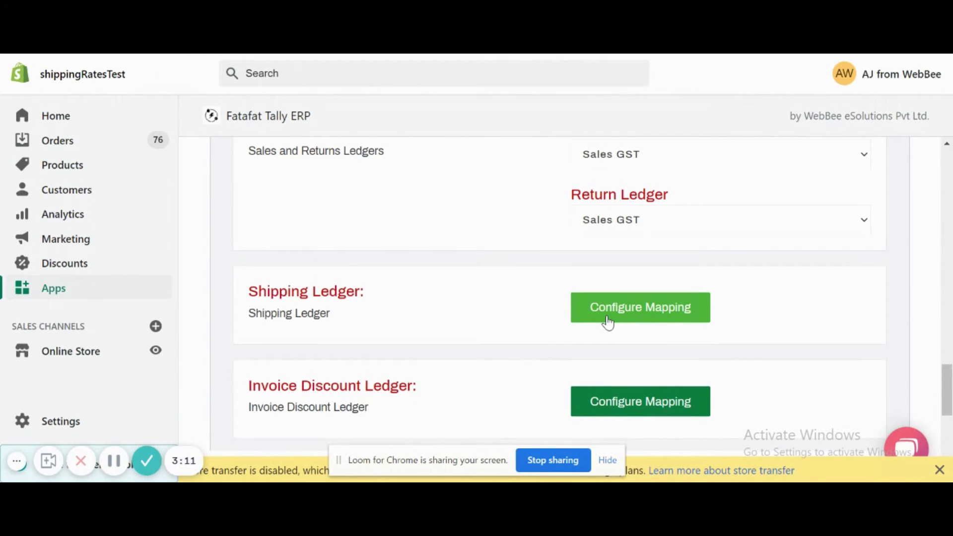
Map Standard shipping to the Shipping ledger and save the mapping.
{"action": "left_click", "coordinate": [630, 308]}
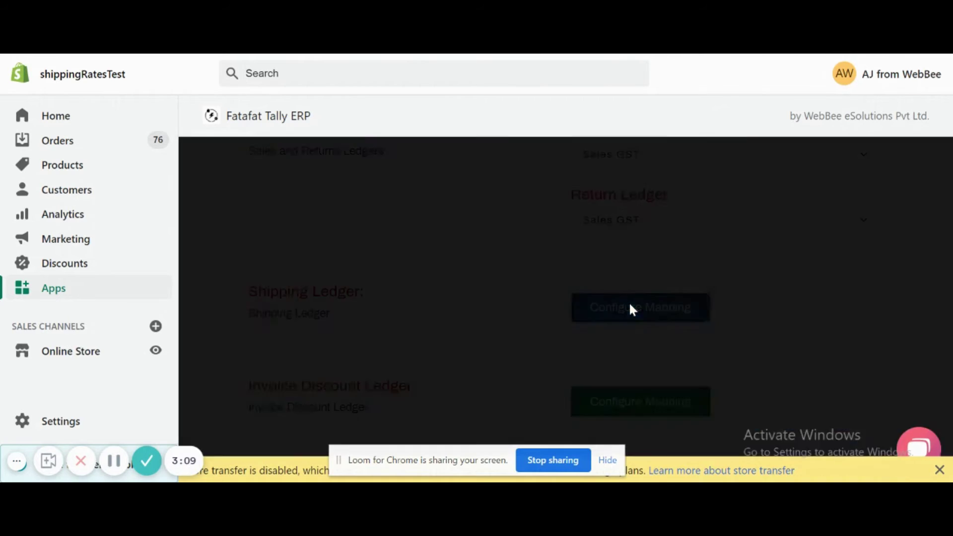
{"action": "left_click", "coordinate": [602, 298]}
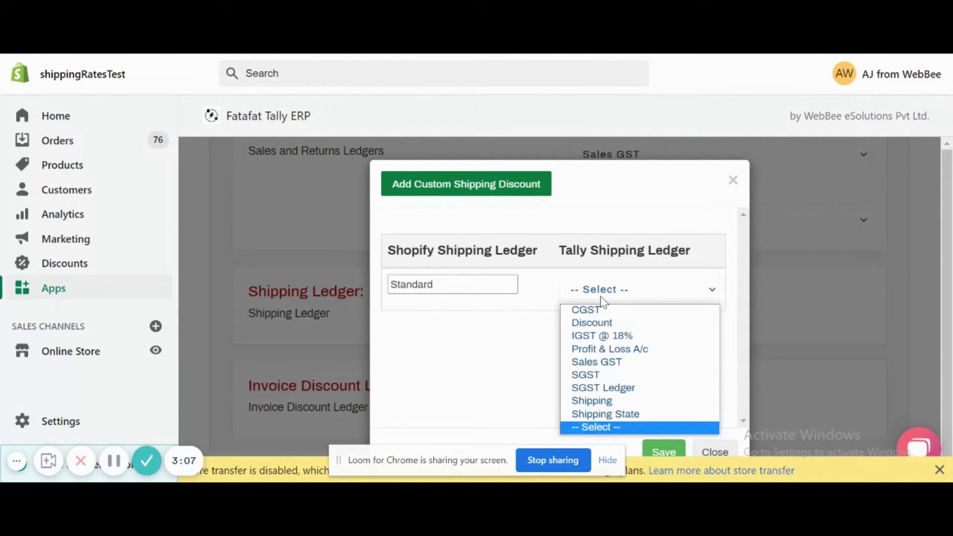
{"action": "left_click", "coordinate": [606, 400]}
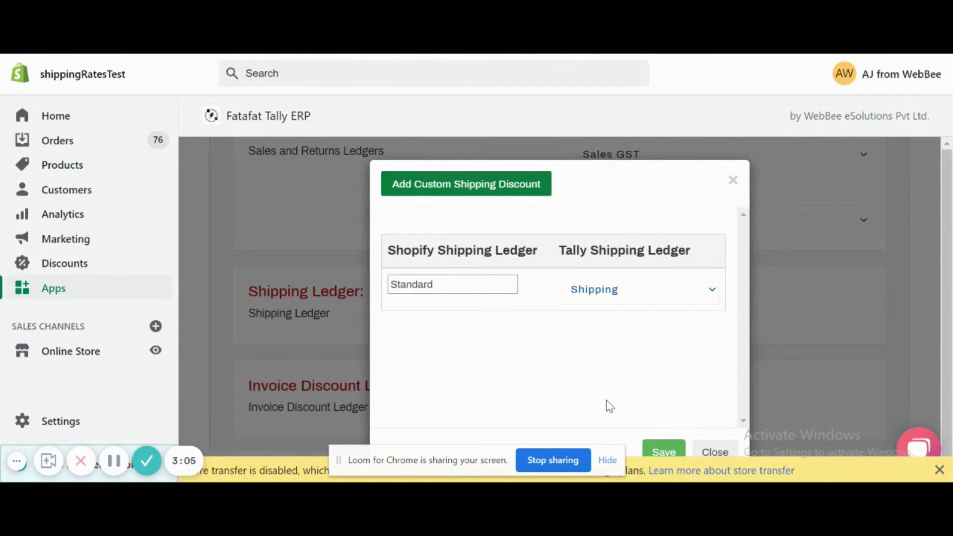
{"action": "left_click", "coordinate": [659, 450]}
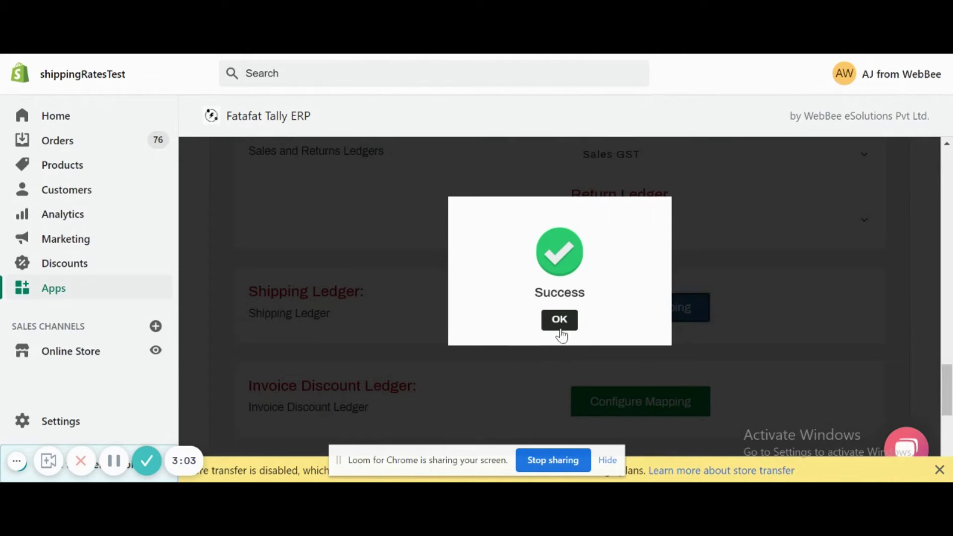
{"action": "left_click", "coordinate": [560, 321]}
Map the TEST invoice discount to the Discount ledger and save it.
{"action": "left_click", "coordinate": [626, 395]}
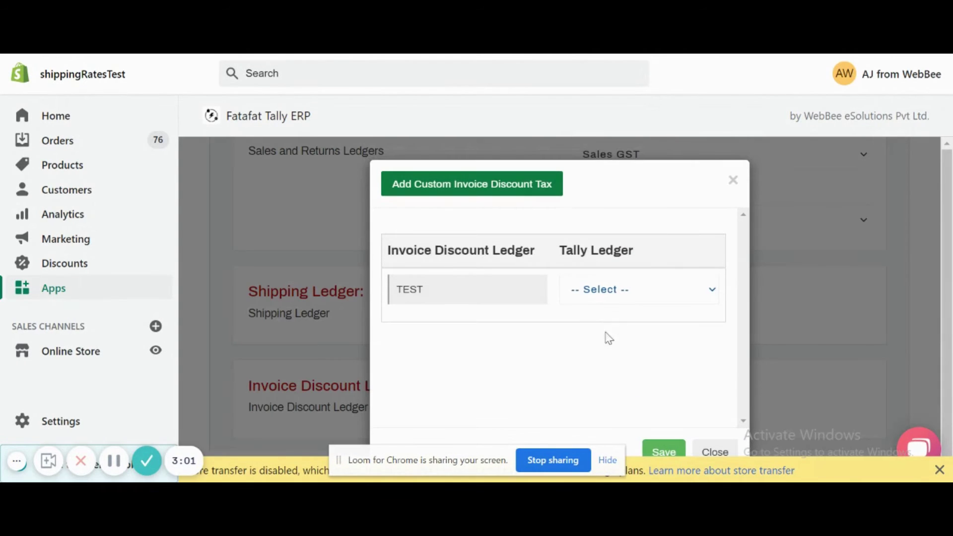
{"action": "left_click", "coordinate": [598, 289]}
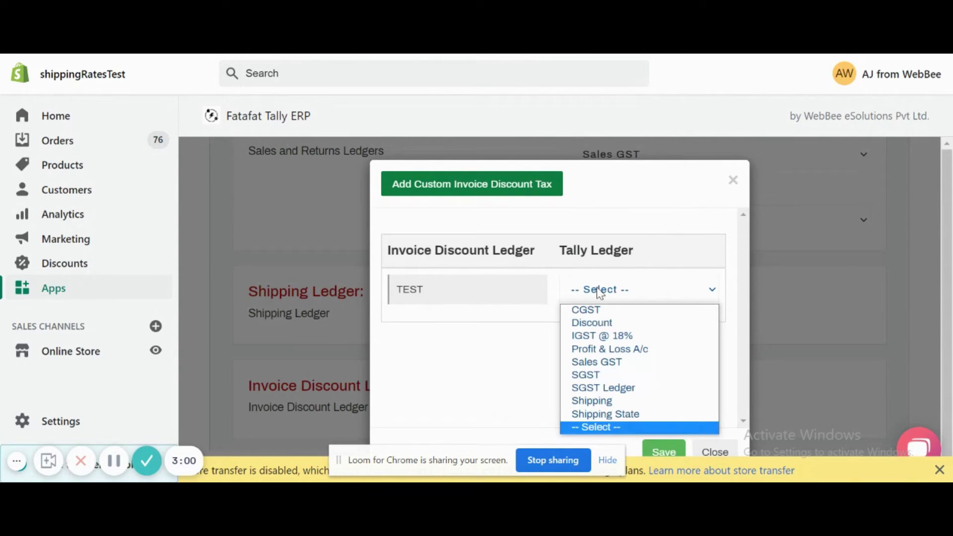
{"action": "left_click", "coordinate": [597, 323]}
{"action": "left_click", "coordinate": [657, 452]}
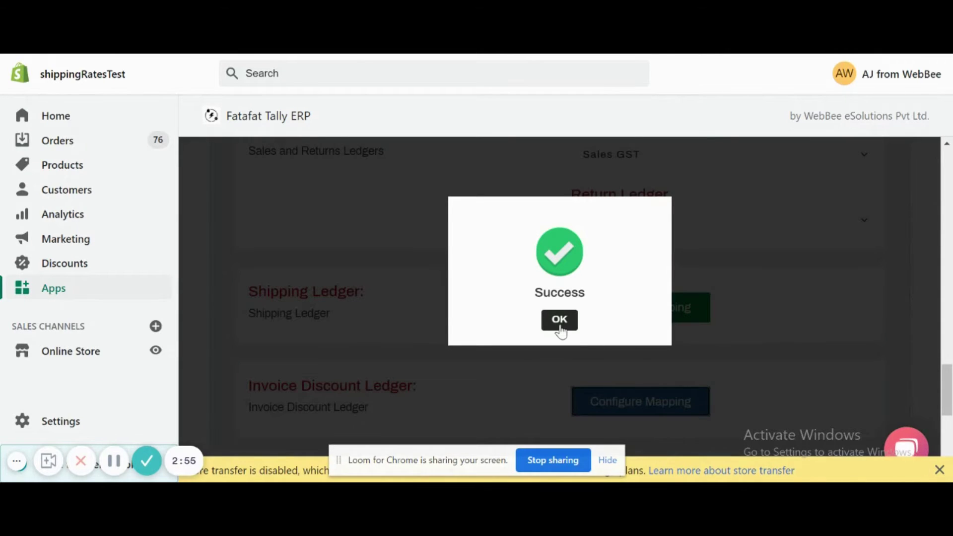
{"action": "left_click", "coordinate": [560, 323]}
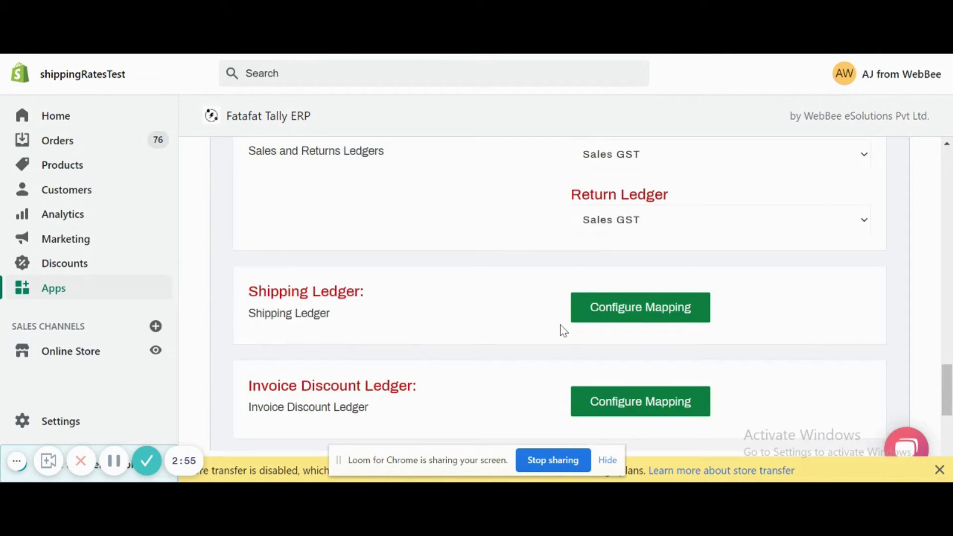
{"action": "scroll", "coordinate": [561, 328], "scroll_direction": "down", "scroll_amount": 3}
In Tax Mapping, map the SGST tax to the SGST ledger and CGST to CGST.
{"action": "left_click", "coordinate": [609, 315]}
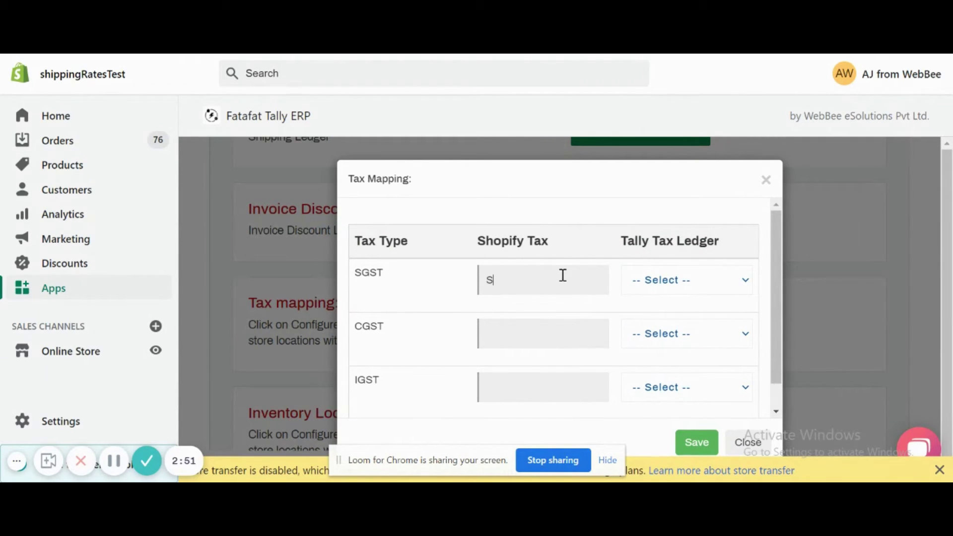
{"action": "left_click", "coordinate": [657, 292]}
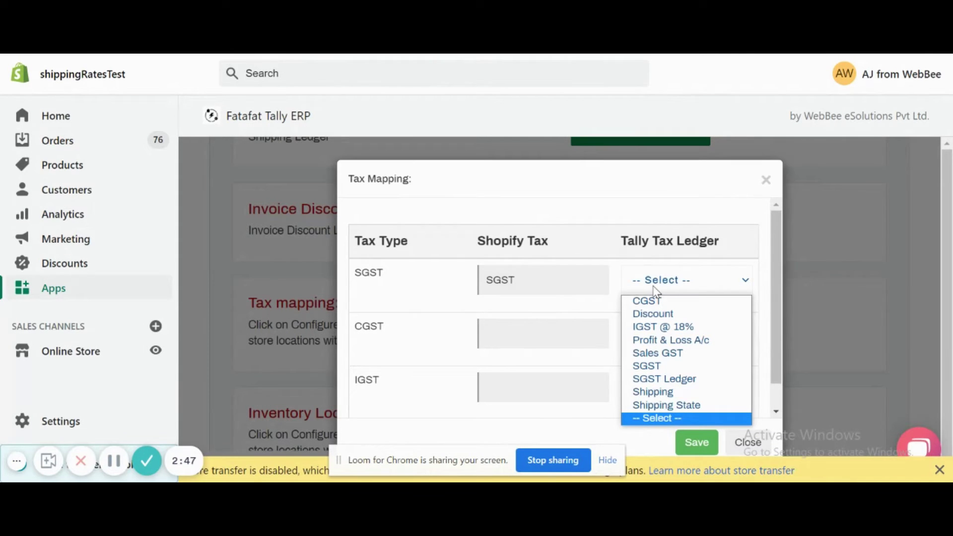
{"action": "key", "text": "Up"}
{"action": "key", "text": "Up"}
{"action": "key", "text": "Up"}
{"action": "key", "text": "Up"}
{"action": "key", "text": "Return"}
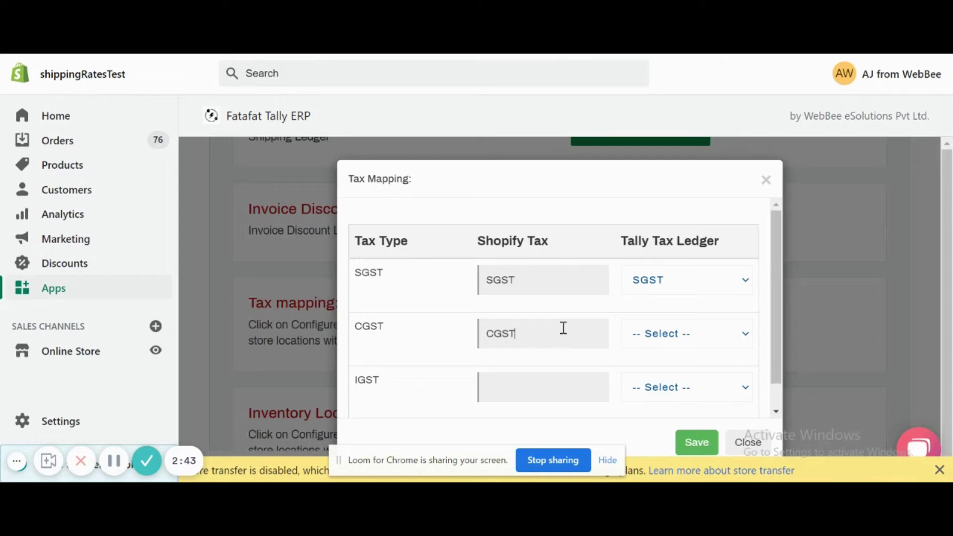
{"action": "left_click", "coordinate": [669, 334]}
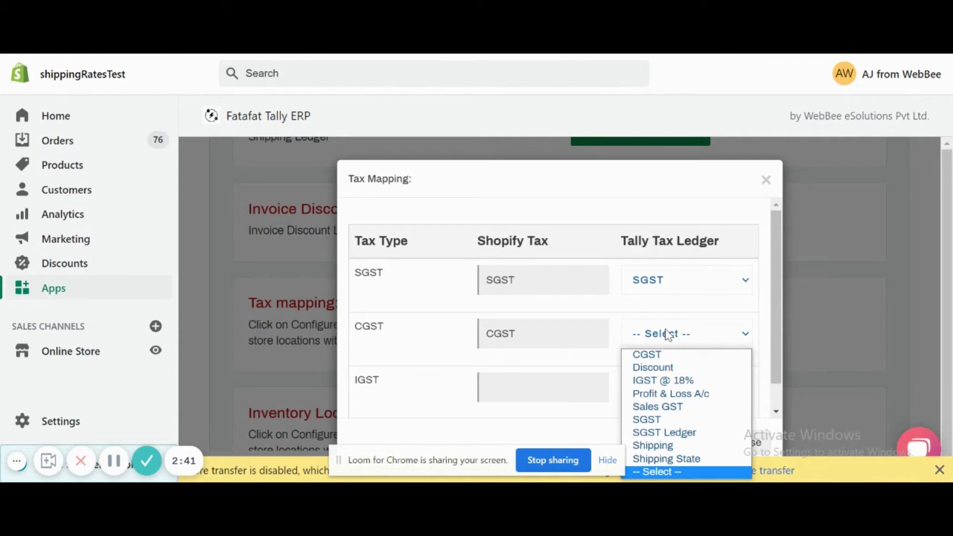
{"action": "key", "text": "Up"}
{"action": "key", "text": "Up"}
{"action": "key", "text": "Home"}
{"action": "key", "text": "Return"}
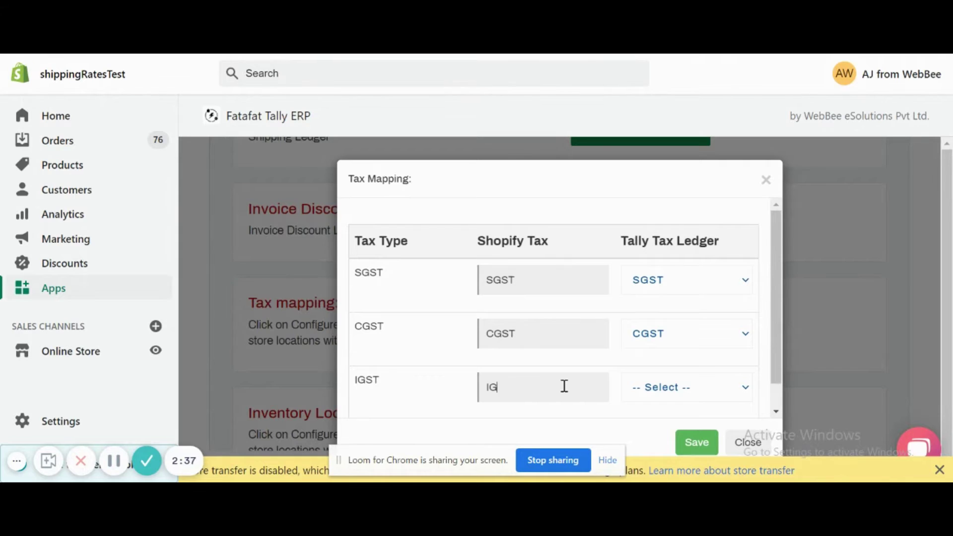
Map the IGST tax to the IGST @ 18% ledger and save the tax mapping.
{"action": "left_click", "coordinate": [680, 395]}
{"action": "key", "text": "i"}
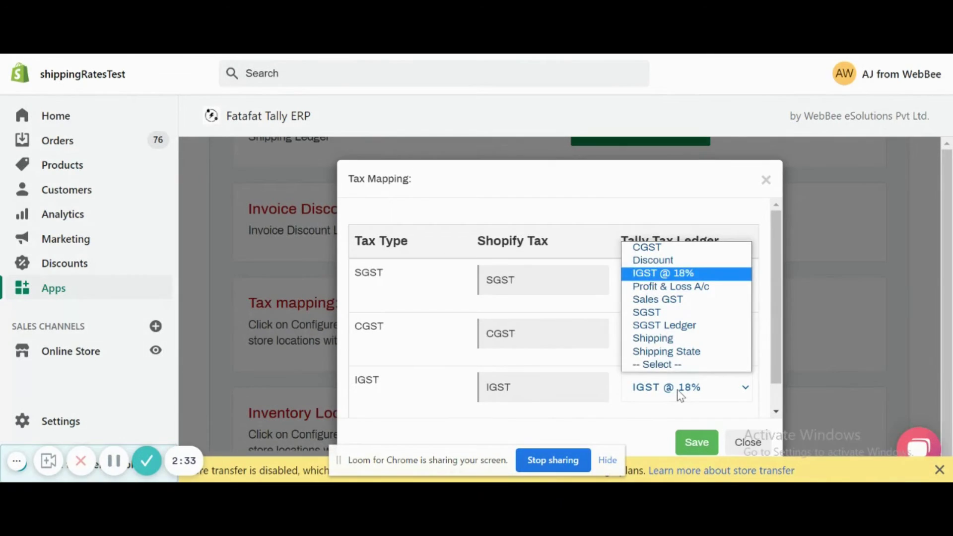
{"action": "key", "text": "Return"}
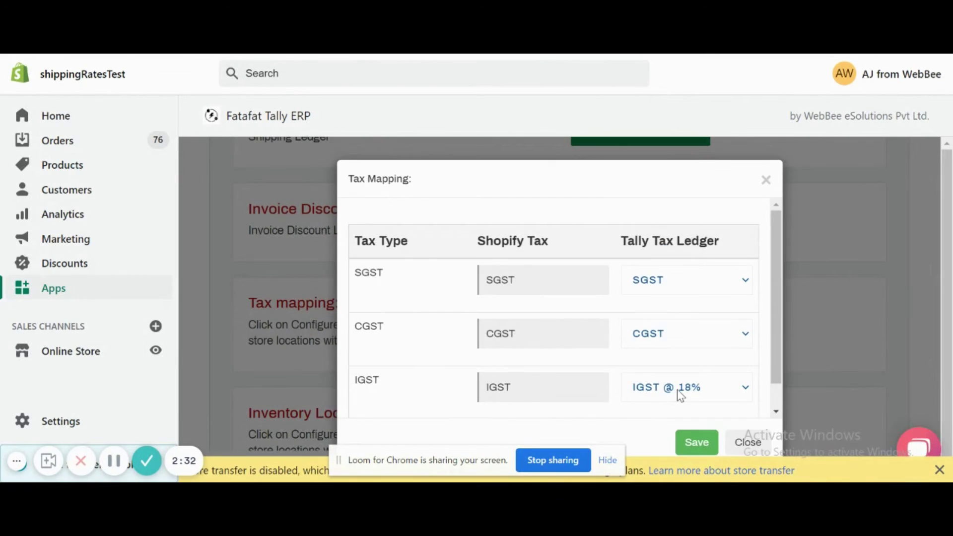
{"action": "left_click", "coordinate": [695, 446]}
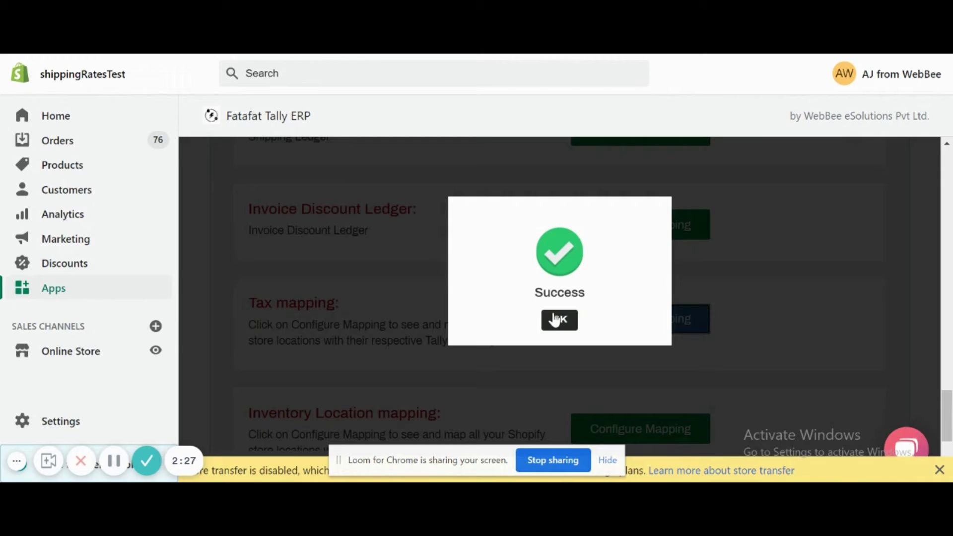
{"action": "left_click", "coordinate": [557, 320]}
{"action": "scroll", "coordinate": [556, 320], "scroll_direction": "down", "scroll_amount": 3}
Map the first store location, Amazon Marketplace Web and Noida all to the Assembly Floor Tally location.
{"action": "left_click", "coordinate": [634, 248]}
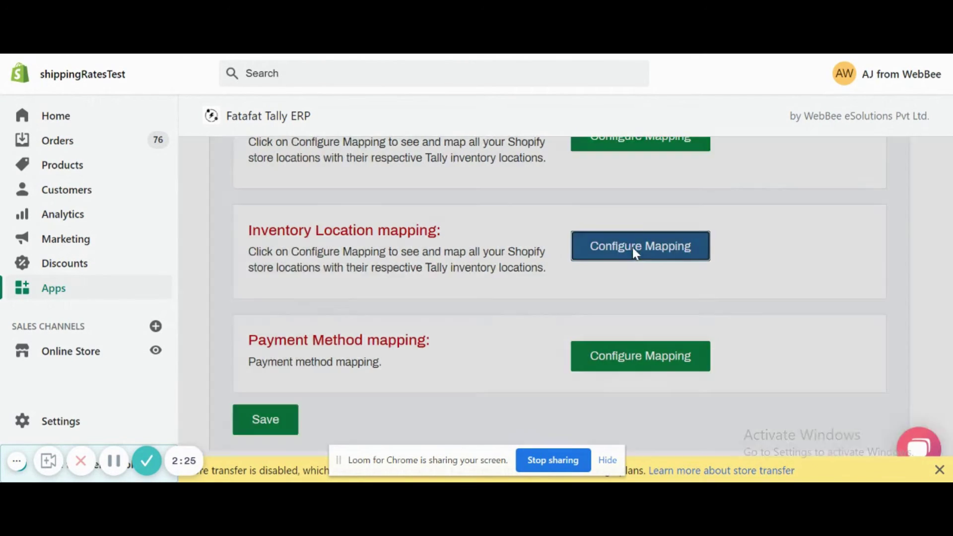
{"action": "left_click", "coordinate": [615, 281]}
{"action": "key", "text": "Down"}
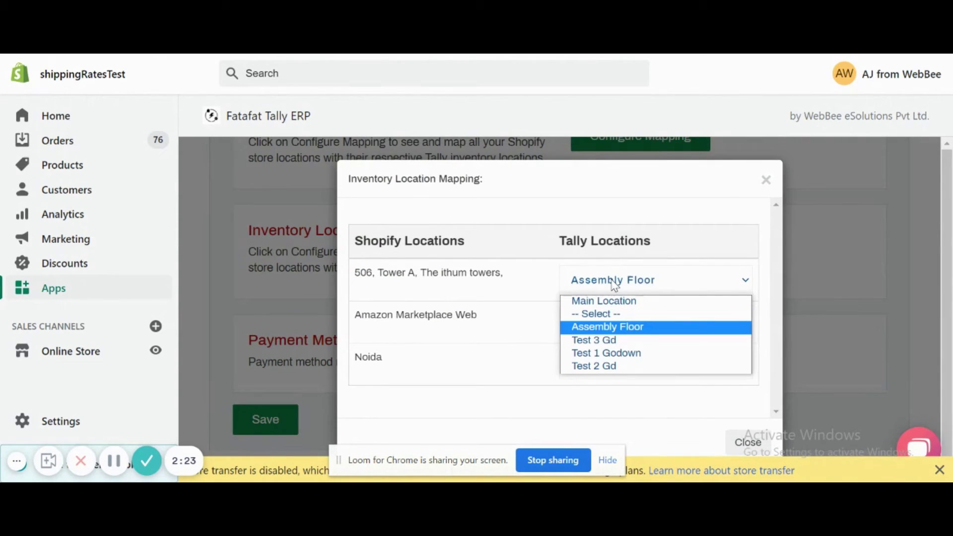
{"action": "key", "text": "Return"}
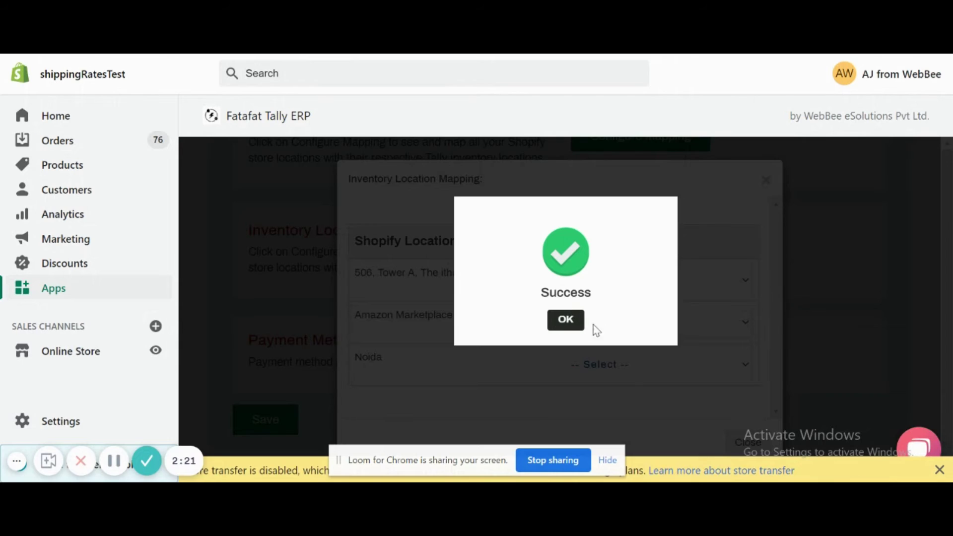
{"action": "left_click", "coordinate": [560, 317]}
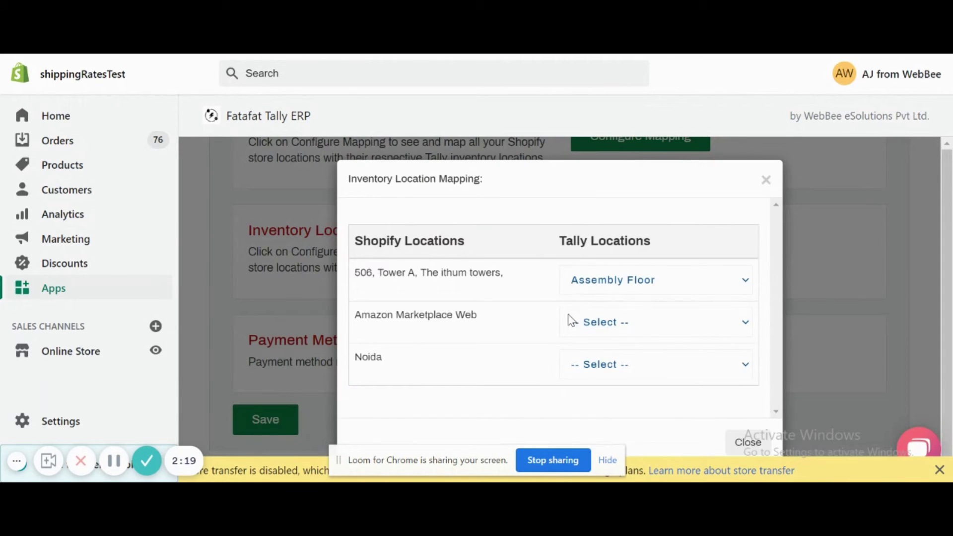
{"action": "left_click", "coordinate": [604, 325]}
{"action": "key", "text": "Down"}
{"action": "key", "text": "Return"}
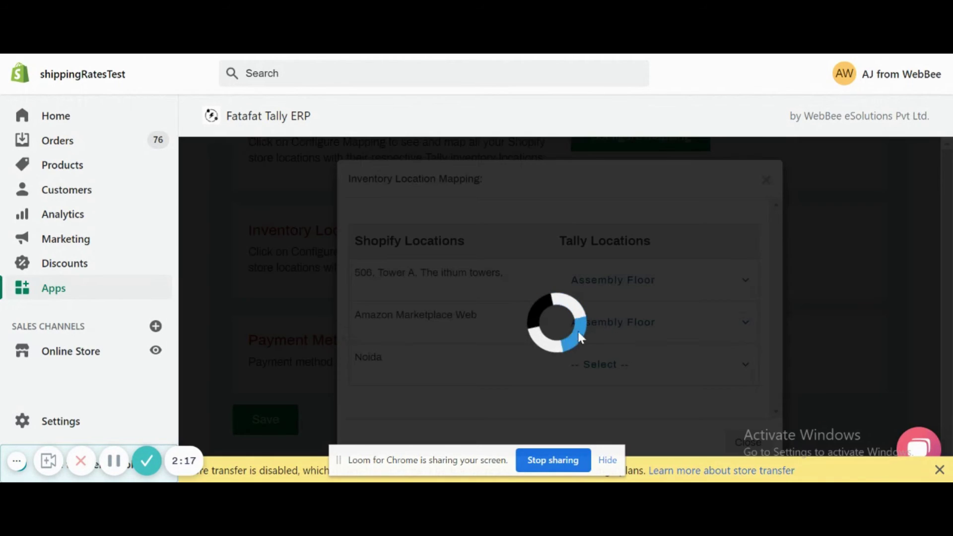
{"action": "left_click", "coordinate": [550, 319]}
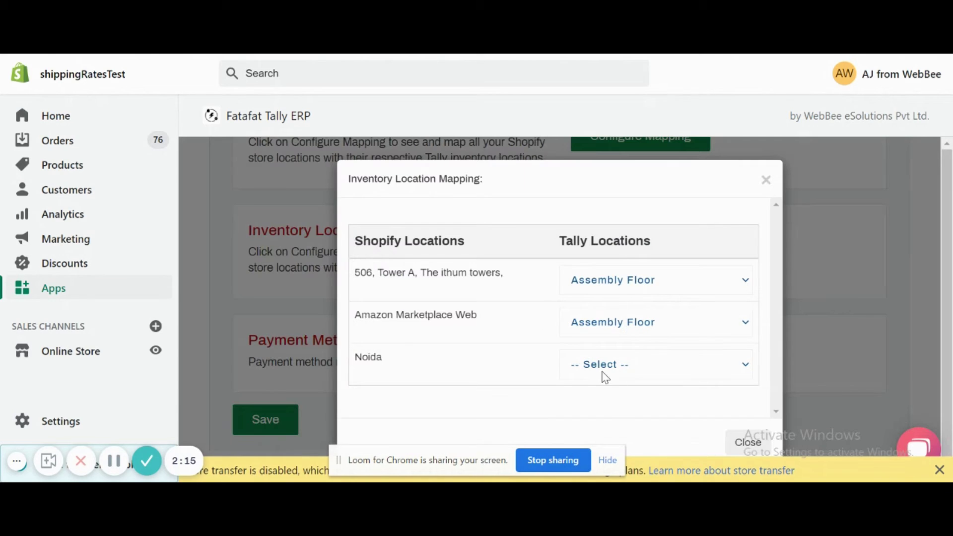
{"action": "left_click", "coordinate": [605, 376]}
{"action": "key", "text": "Down"}
{"action": "key", "text": "Return"}
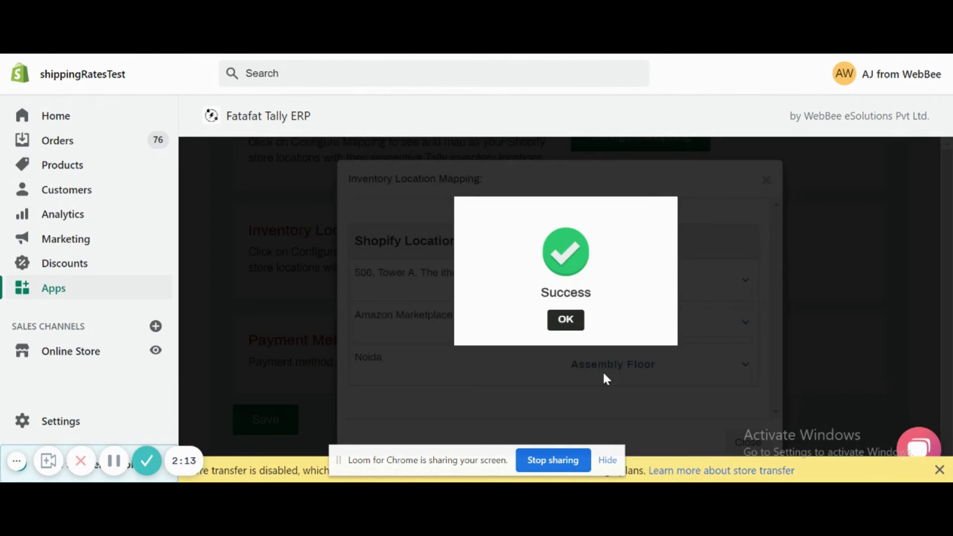
{"action": "left_click", "coordinate": [561, 325]}
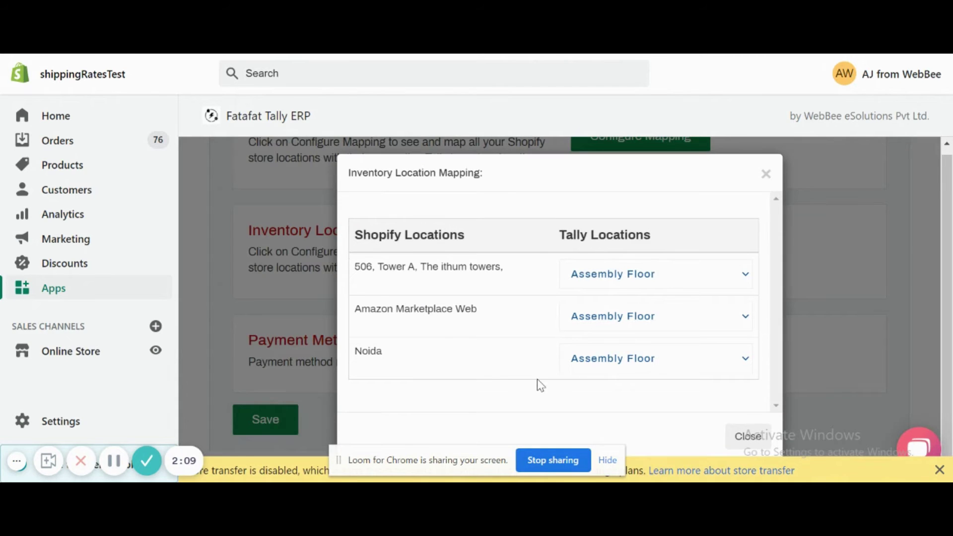
Set the default Shopify fulfillment location to the Tower A address.
{"action": "left_click", "coordinate": [737, 436]}
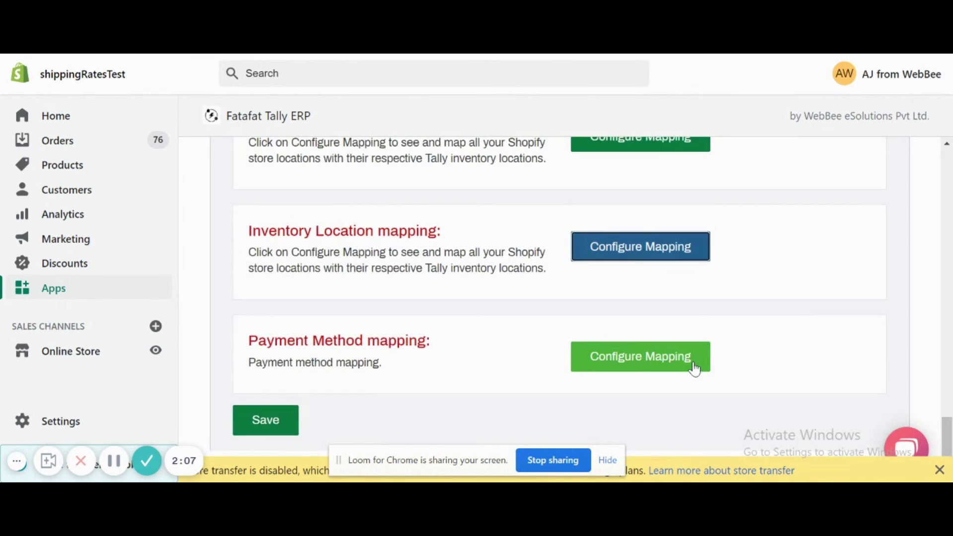
{"action": "scroll", "coordinate": [694, 367], "scroll_direction": "up", "scroll_amount": 6}
{"action": "scroll", "coordinate": [694, 369], "scroll_direction": "up", "scroll_amount": 4}
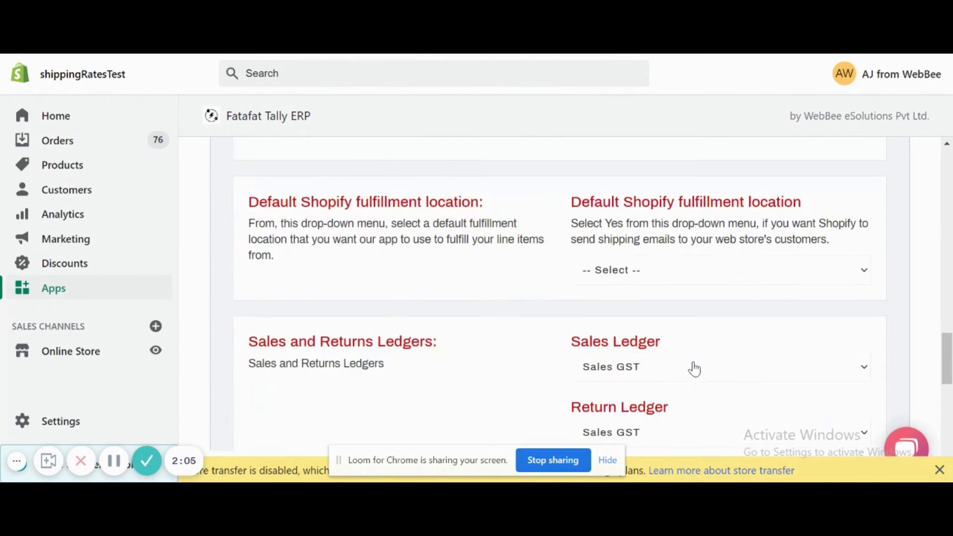
{"action": "left_click", "coordinate": [672, 272]}
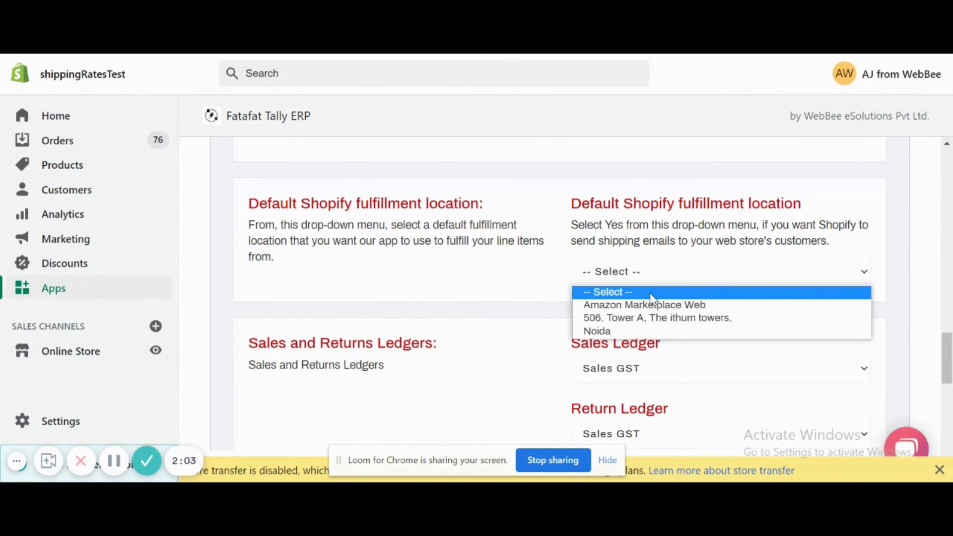
{"action": "left_click", "coordinate": [628, 317]}
Add order number, customer name and shipping state as narration values.
{"action": "scroll", "coordinate": [517, 237], "scroll_direction": "up", "scroll_amount": 4}
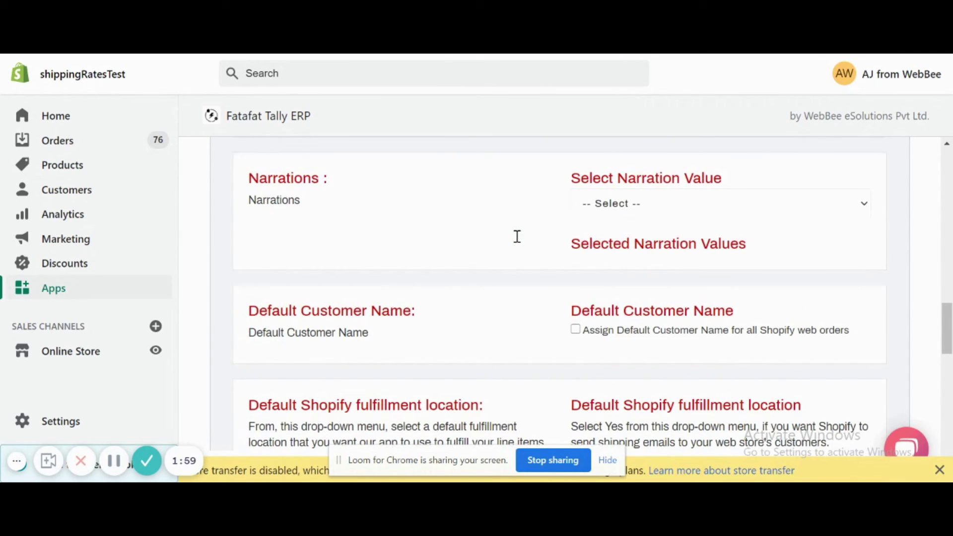
{"action": "left_click", "coordinate": [619, 204]}
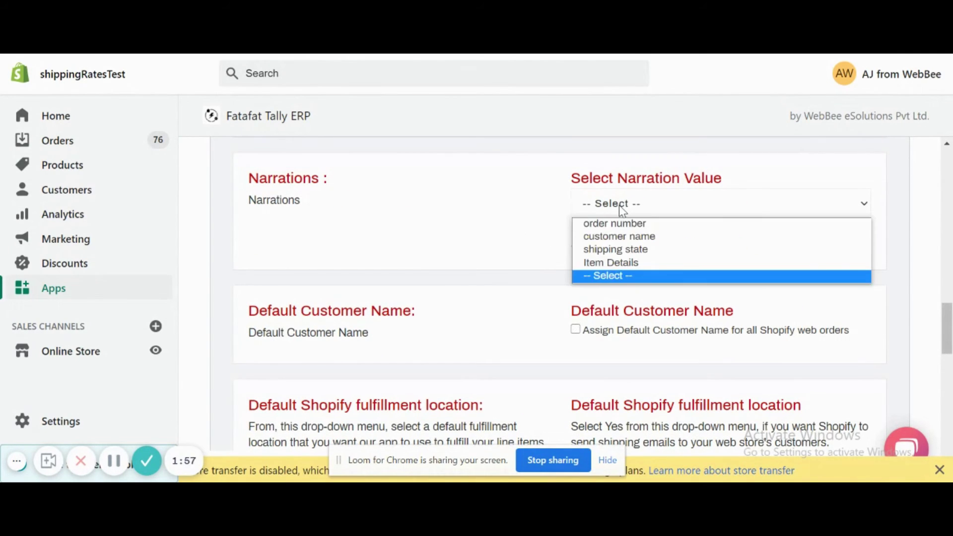
{"action": "left_click", "coordinate": [623, 224]}
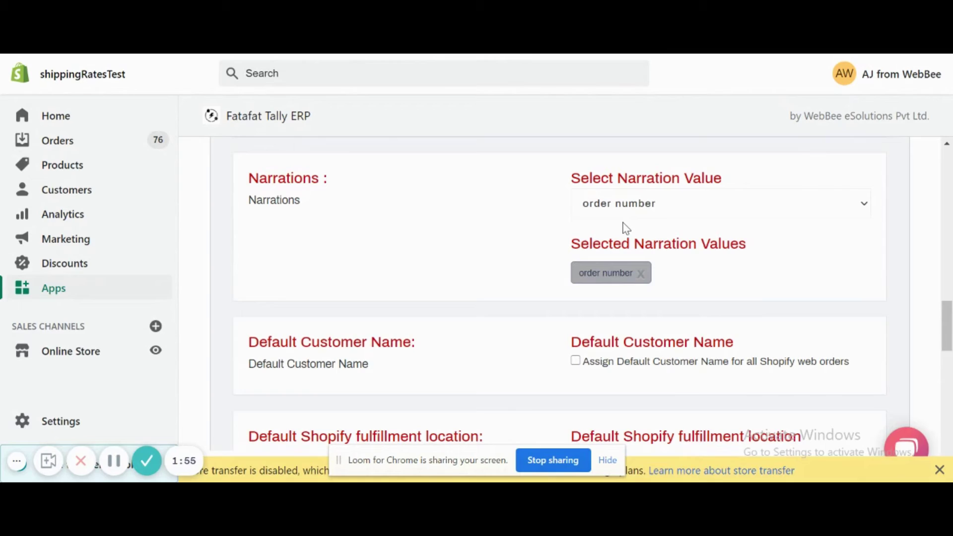
{"action": "left_click", "coordinate": [653, 204]}
{"action": "left_click", "coordinate": [648, 237]}
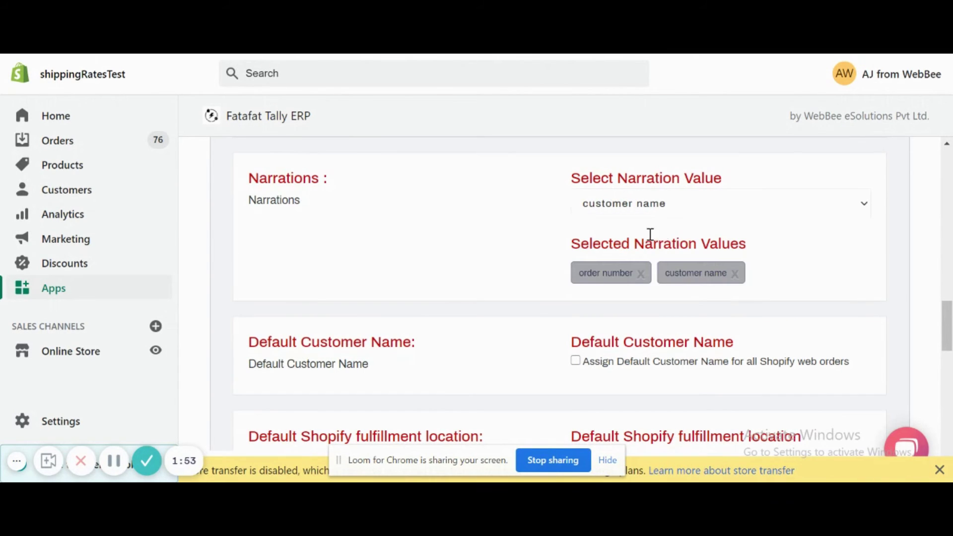
{"action": "left_click", "coordinate": [692, 215]}
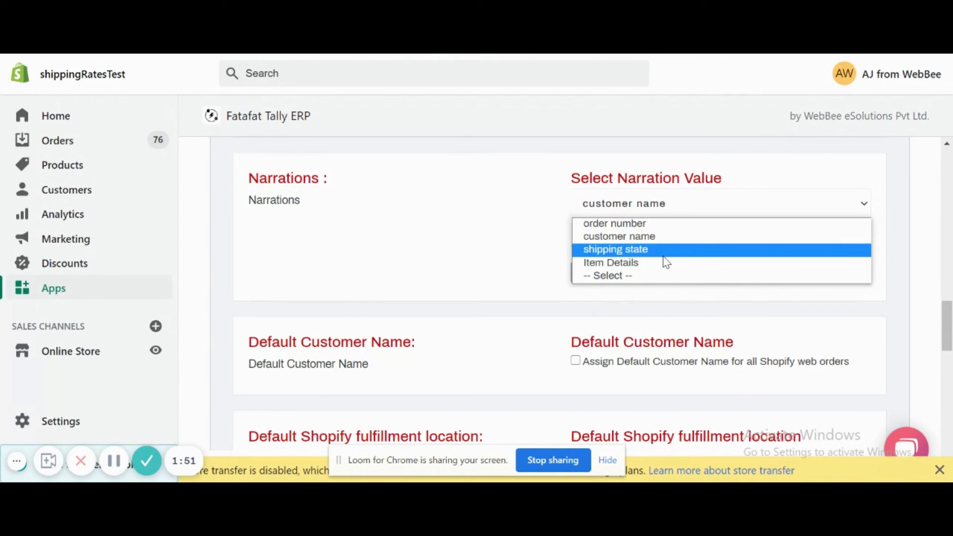
{"action": "left_click", "coordinate": [664, 255]}
Save the ledger, tax, location and narration configuration and acknowledge the Success message.
{"action": "scroll", "coordinate": [584, 240], "scroll_direction": "up", "scroll_amount": 9}
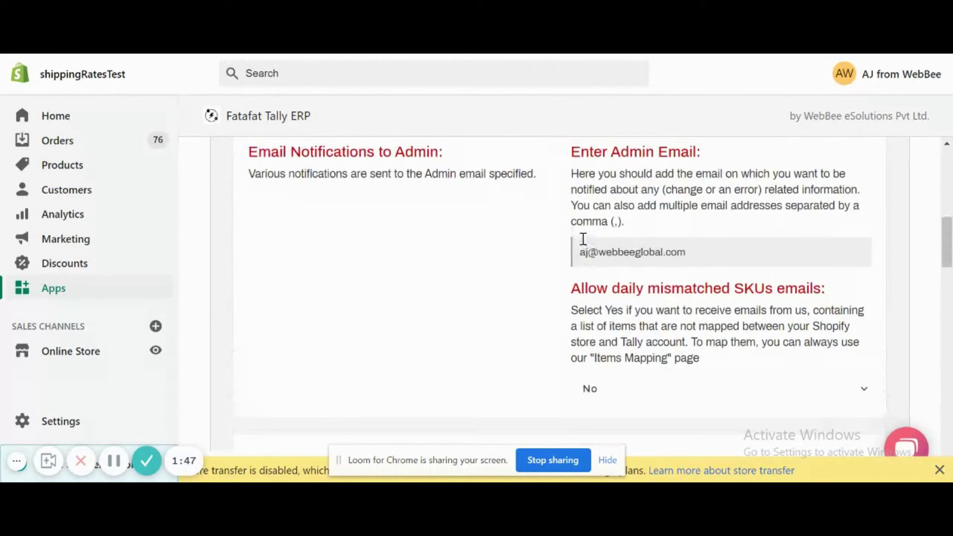
{"action": "scroll", "coordinate": [583, 239], "scroll_direction": "up", "scroll_amount": 1}
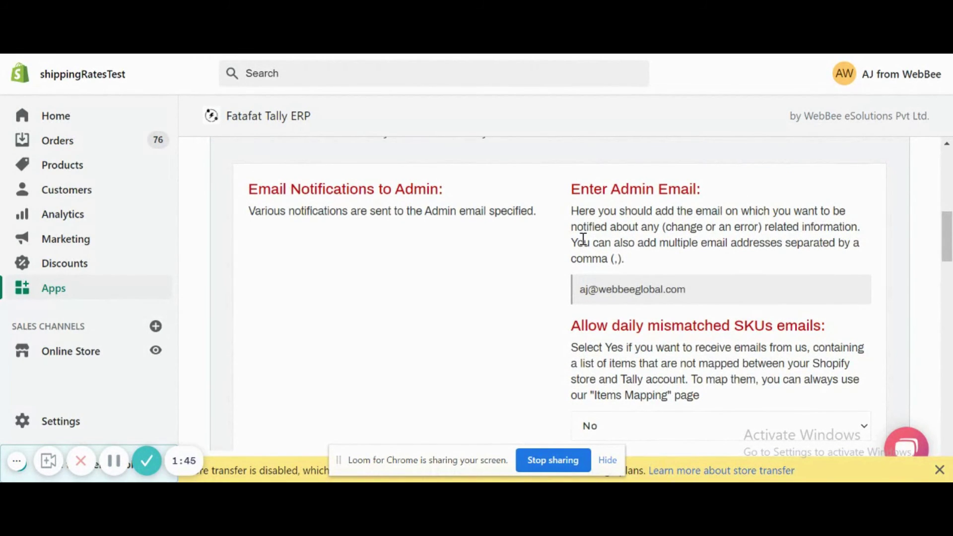
{"action": "scroll", "coordinate": [584, 239], "scroll_direction": "down", "scroll_amount": 10}
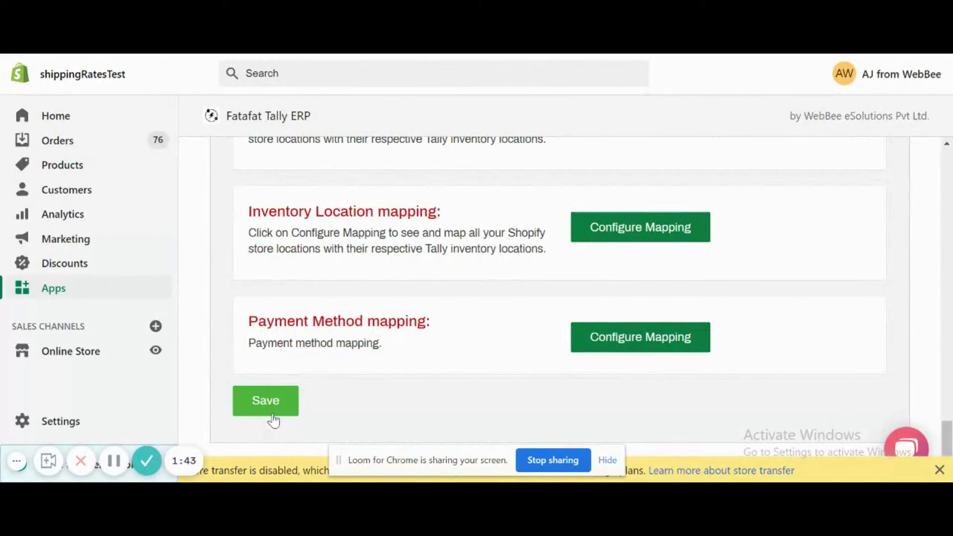
{"action": "left_click", "coordinate": [272, 415]}
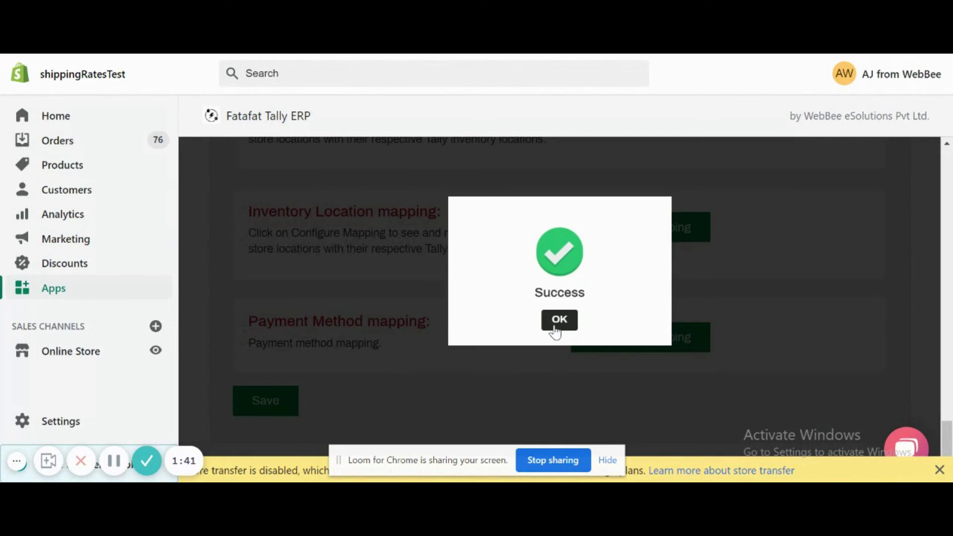
{"action": "left_click", "coordinate": [556, 331]}
{"action": "scroll", "coordinate": [556, 329], "scroll_direction": "up", "scroll_amount": 10}
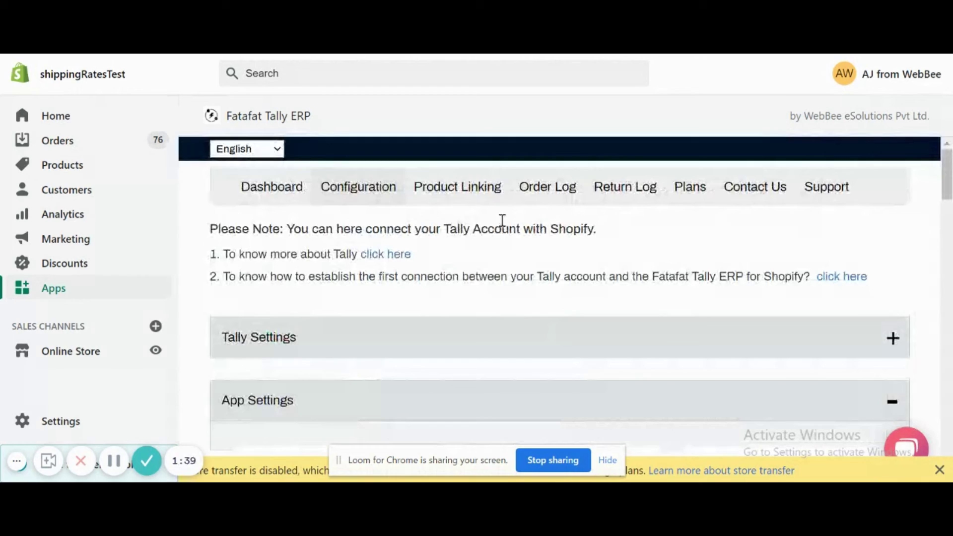
{"action": "left_click", "coordinate": [470, 182]}
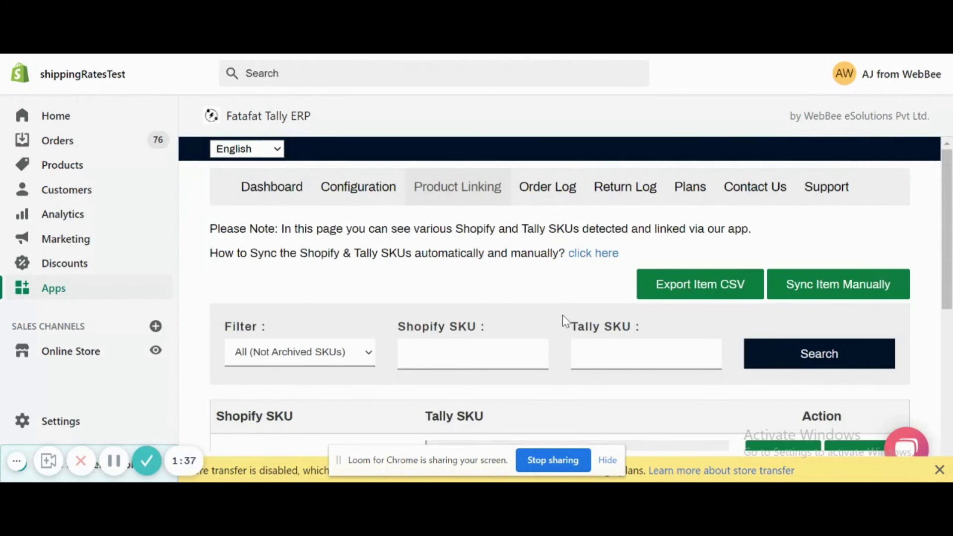
{"action": "scroll", "coordinate": [562, 315], "scroll_direction": "down", "scroll_amount": 8}
{"action": "scroll", "coordinate": [562, 315], "scroll_direction": "up", "scroll_amount": 3}
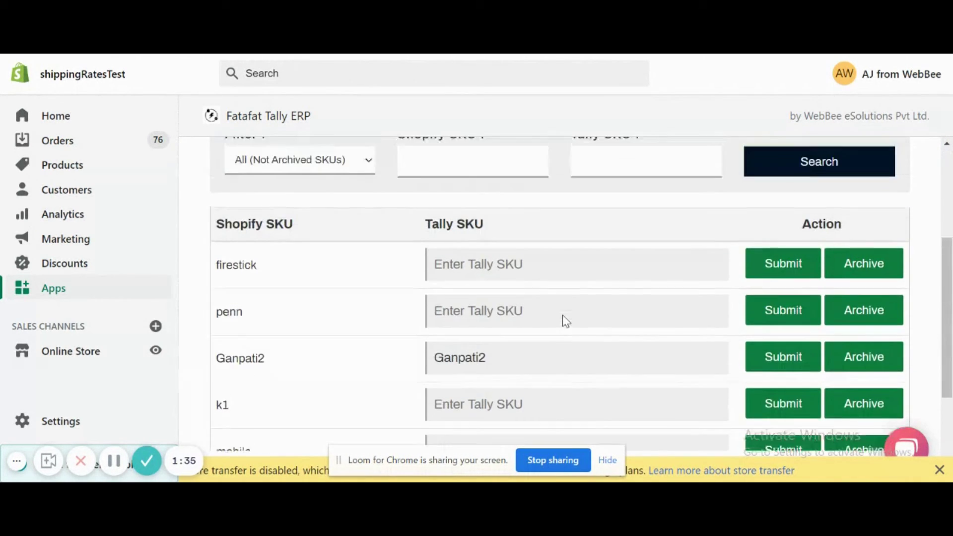
{"action": "scroll", "coordinate": [562, 315], "scroll_direction": "up", "scroll_amount": 1}
{"action": "scroll", "coordinate": [562, 315], "scroll_direction": "down", "scroll_amount": 4}
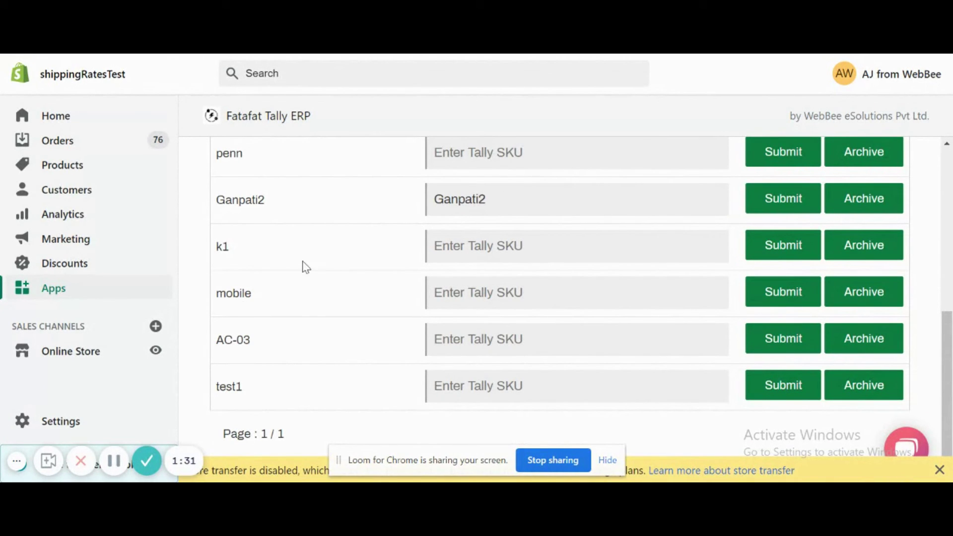
{"action": "scroll", "coordinate": [353, 257], "scroll_direction": "up", "scroll_amount": 2}
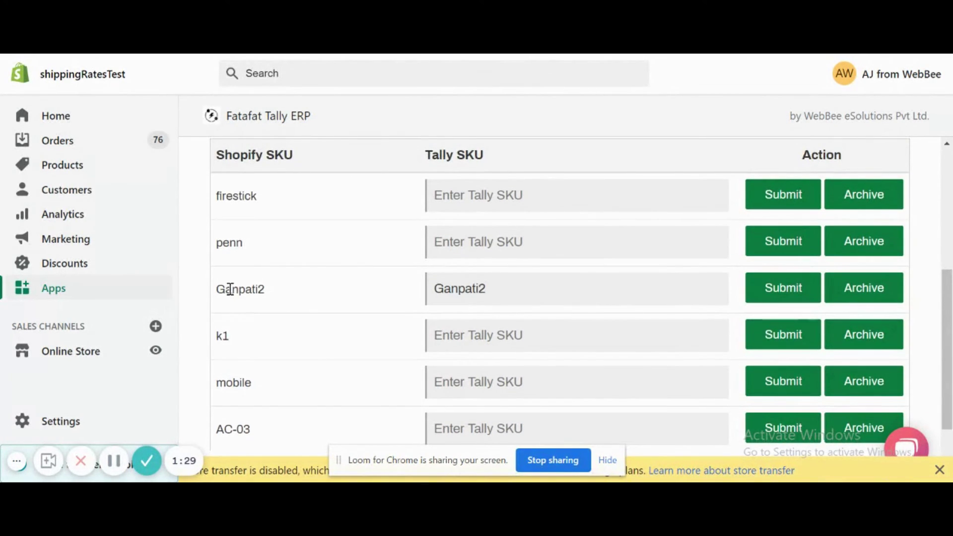
{"action": "left_click_drag", "start_coordinate": [230, 289], "coordinate": [412, 285]}
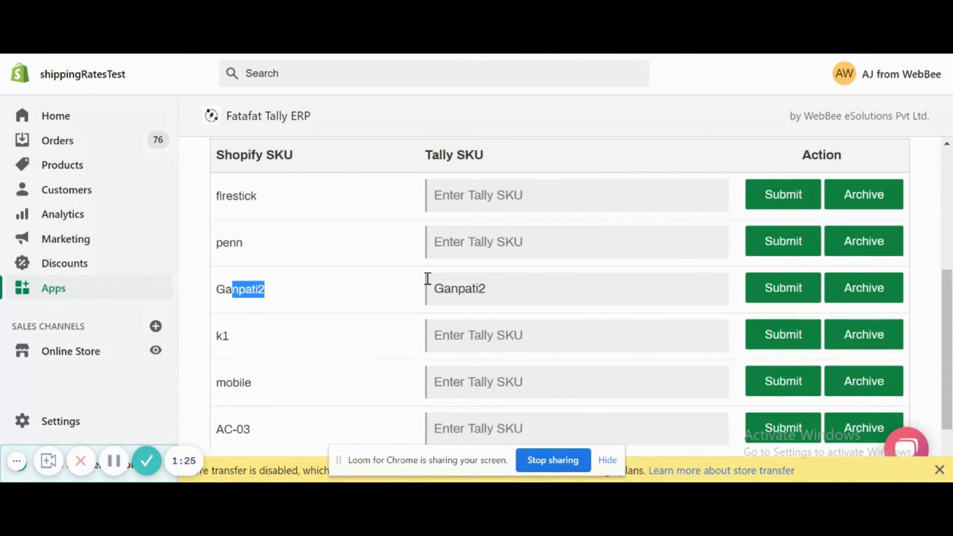
{"action": "left_click", "coordinate": [415, 291]}
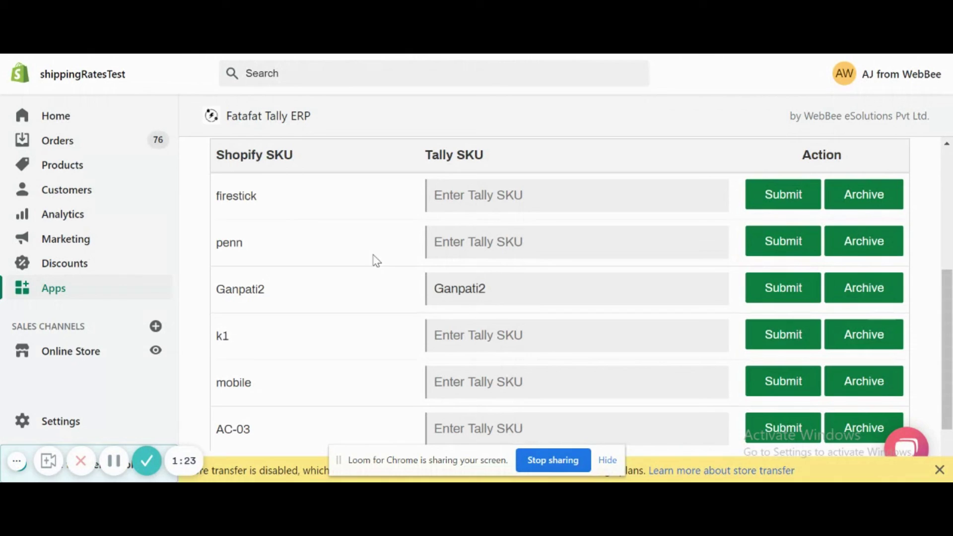
{"action": "double_click", "coordinate": [447, 289]}
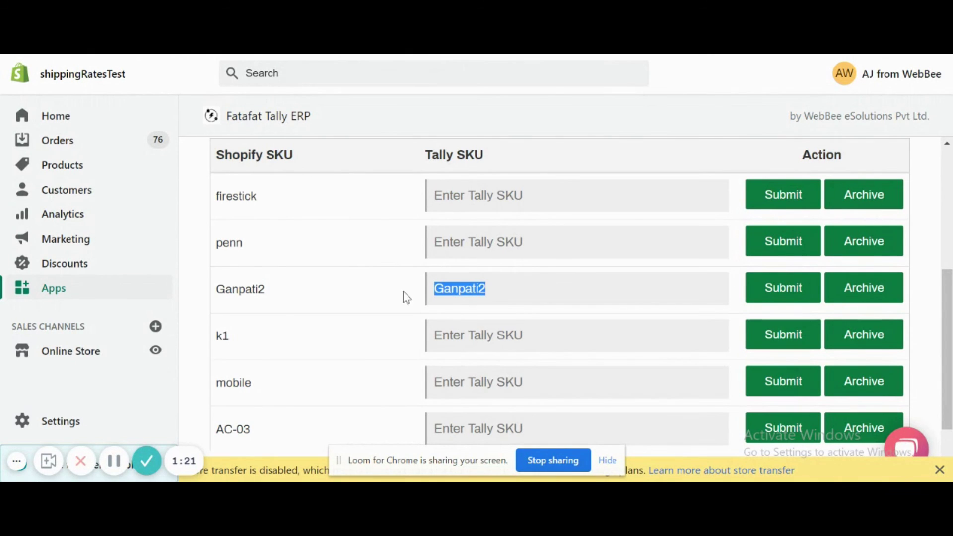
{"action": "left_click", "coordinate": [366, 296]}
{"action": "scroll", "coordinate": [484, 287], "scroll_direction": "up", "scroll_amount": 1}
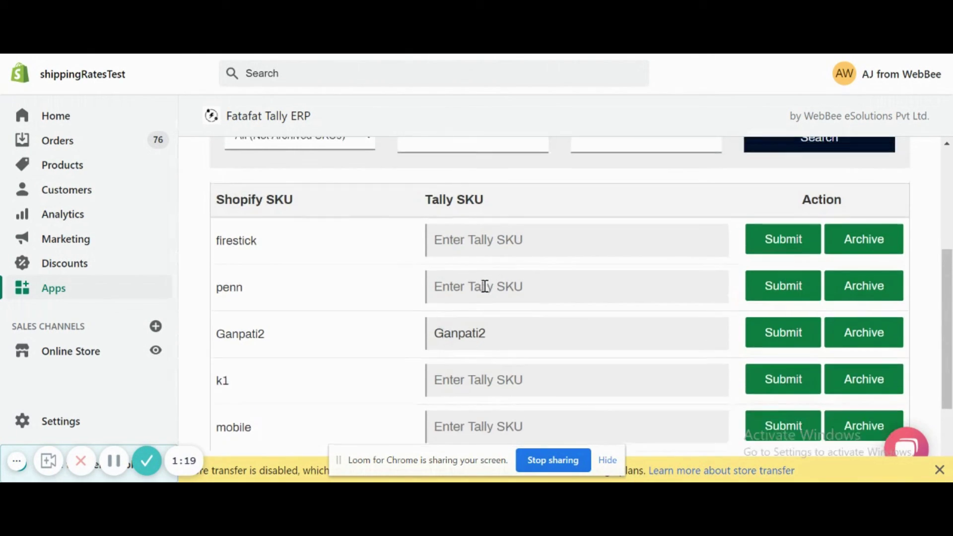
{"action": "scroll", "coordinate": [484, 287], "scroll_direction": "up", "scroll_amount": 5}
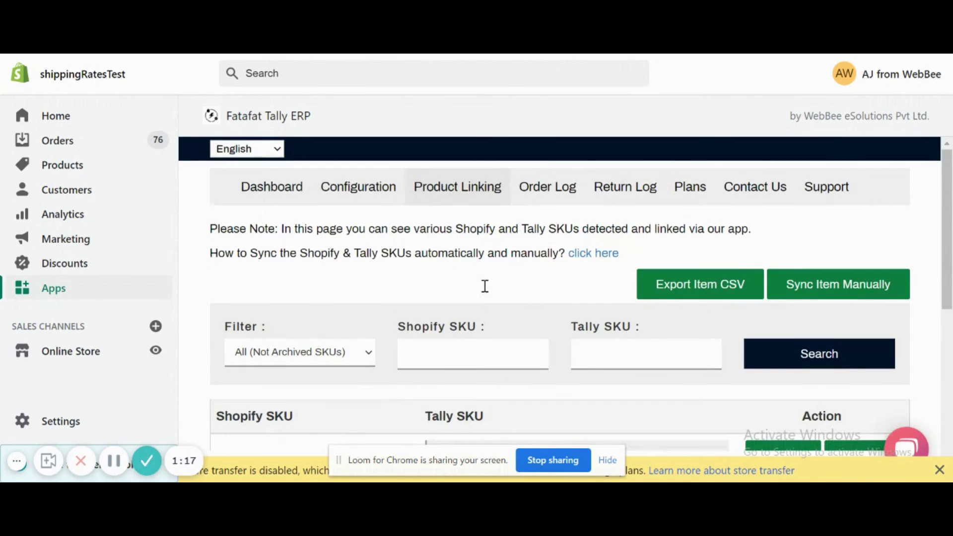
{"action": "scroll", "coordinate": [444, 389], "scroll_direction": "down", "scroll_amount": 6}
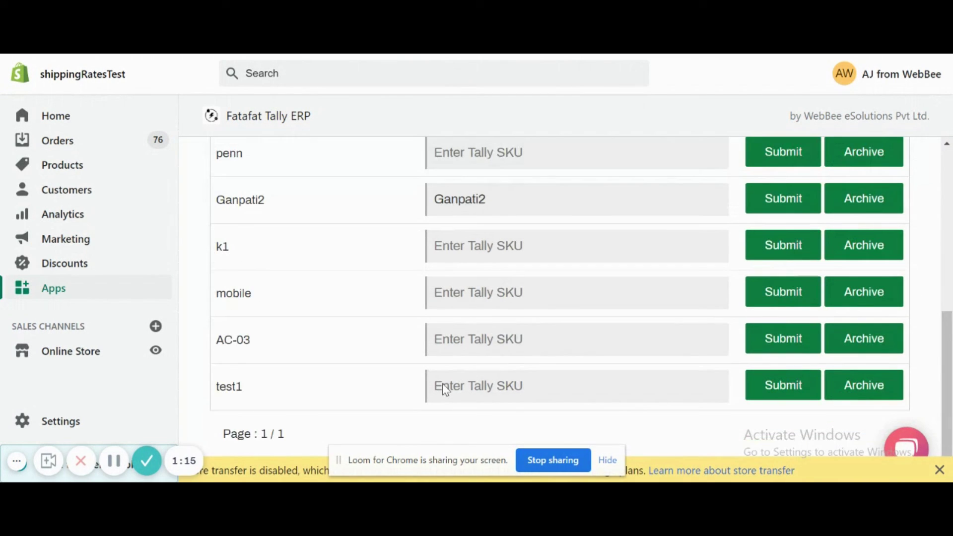
{"action": "double_click", "coordinate": [260, 204]}
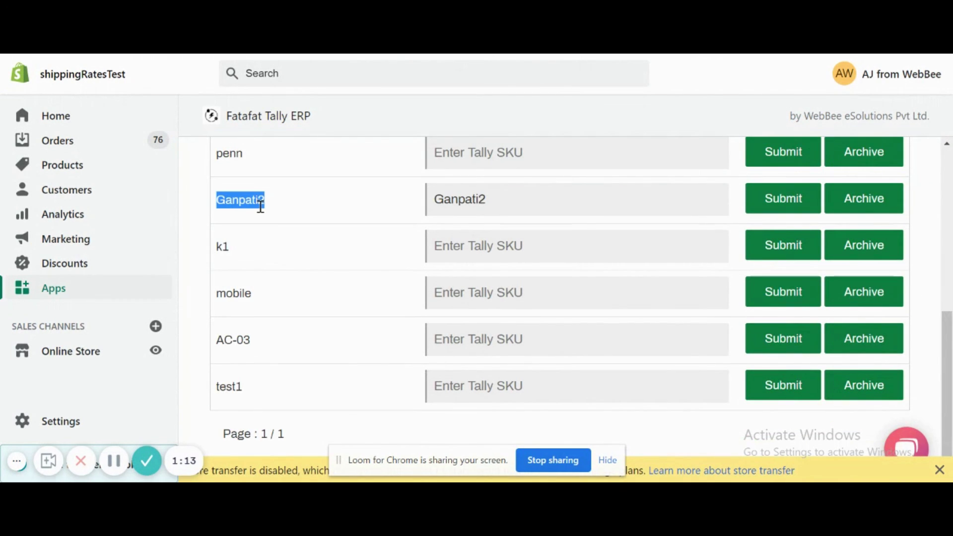